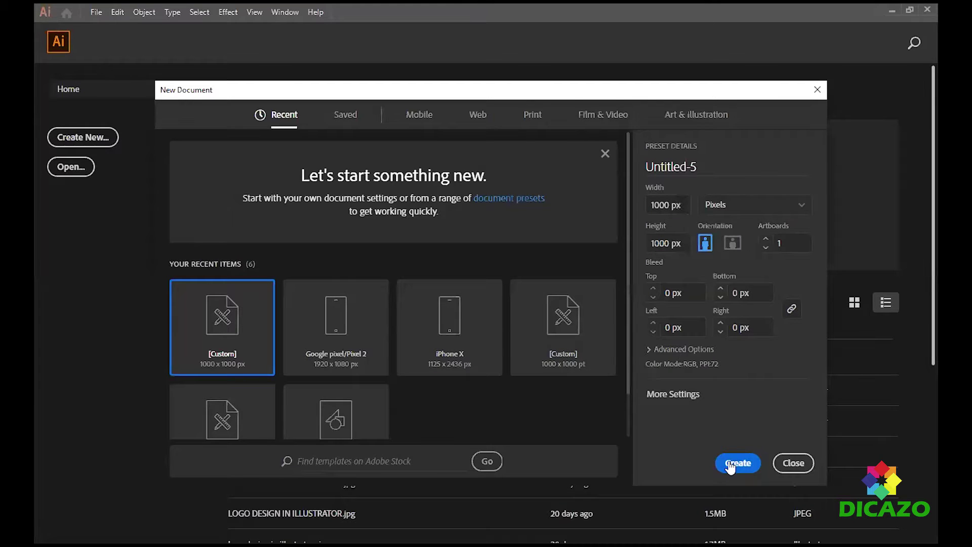
- Create a blank document with the 1000 × 1000 px Custom preset
{"action": "left_click", "coordinate": [731, 465]}
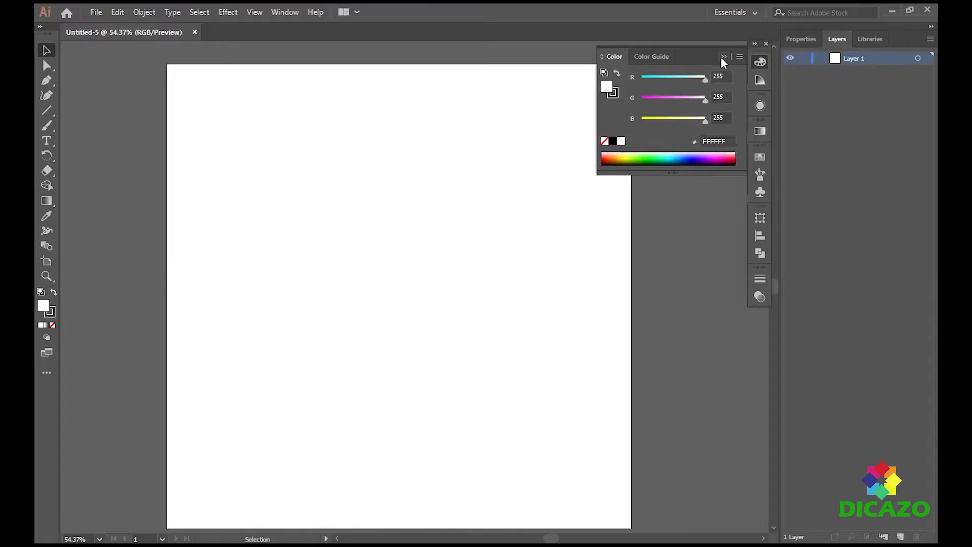
- Draw a circle near the page centre, move it up, remove its fill and shrink it slightly
{"action": "left_click", "coordinate": [47, 110]}
{"action": "key", "text": "l"}
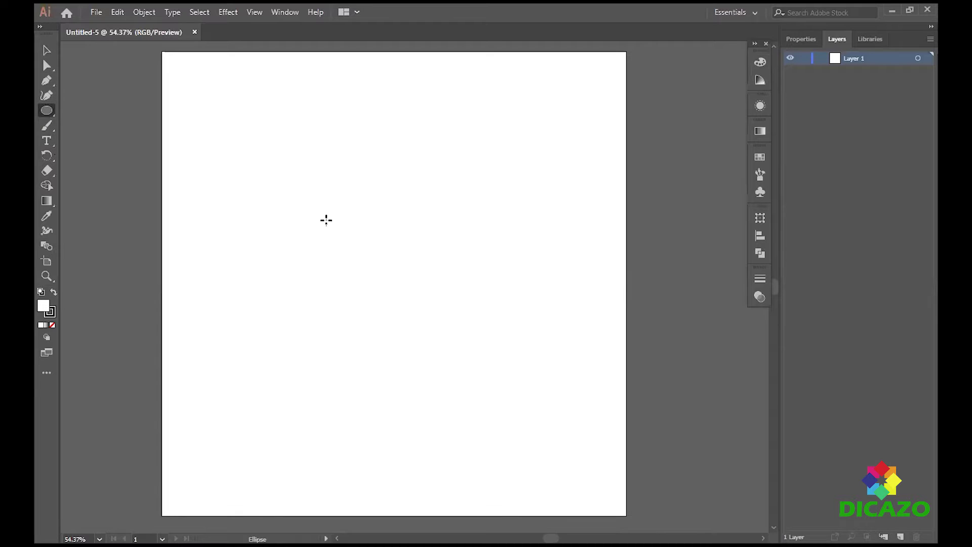
{"action": "left_click_drag", "start_coordinate": [286, 187], "coordinate": [451, 399]}
{"action": "key", "text": "v"}
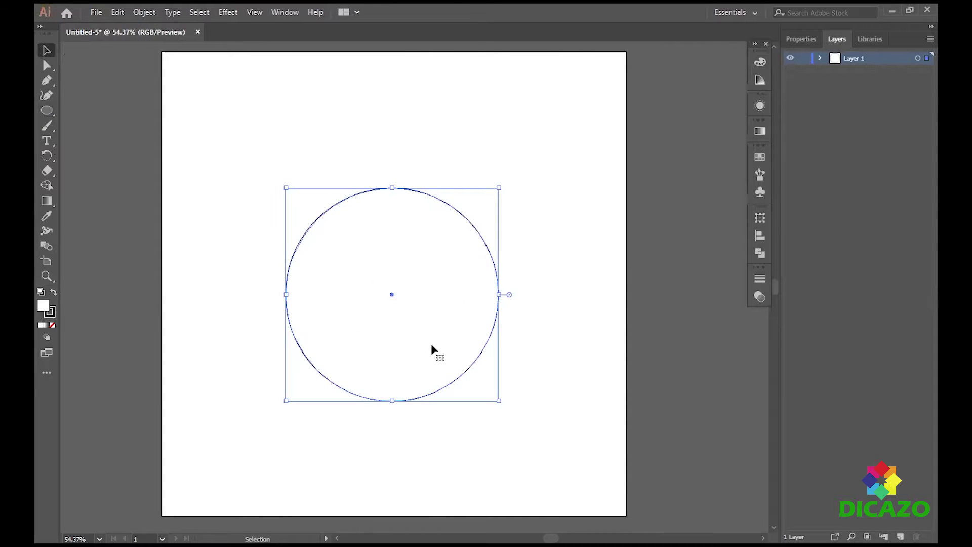
{"action": "left_click_drag", "start_coordinate": [391, 293], "coordinate": [391, 271]}
{"action": "left_click", "coordinate": [52, 325]}
{"action": "left_click_drag", "start_coordinate": [499, 379], "coordinate": [490, 370]}
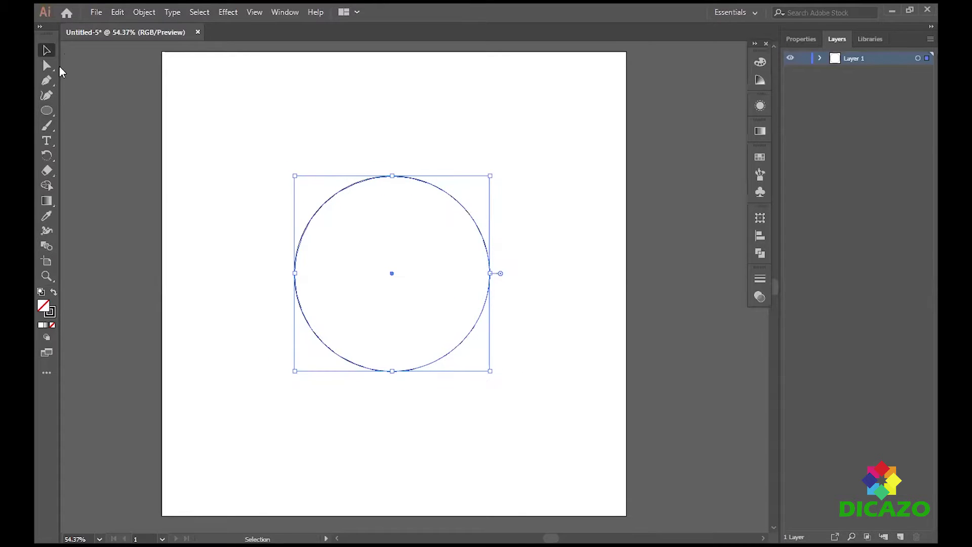
- Paste a copy of the circle in front, move it right and shrink it to 313 × 313 px
{"action": "left_click", "coordinate": [118, 12]}
{"action": "left_click", "coordinate": [117, 12]}
{"action": "left_click", "coordinate": [142, 100]}
{"action": "left_click_drag", "start_coordinate": [393, 277], "coordinate": [505, 273]}
{"action": "left_click_drag", "start_coordinate": [603, 176], "coordinate": [560, 234]}
{"action": "left_click_drag", "start_coordinate": [474, 304], "coordinate": [502, 308]}
- Copy and Paste in Front the small circle, placing the copy left of the big circle
{"action": "left_click", "coordinate": [117, 12]}
{"action": "left_click", "coordinate": [141, 74]}
{"action": "left_click", "coordinate": [117, 11]}
{"action": "left_click", "coordinate": [147, 98]}
{"action": "left_click_drag", "start_coordinate": [504, 305], "coordinate": [292, 301]}
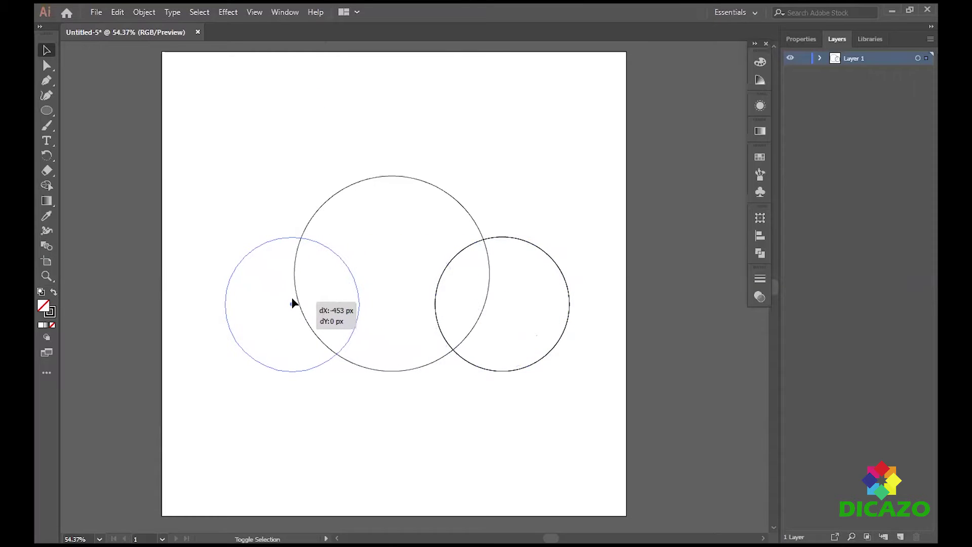
{"action": "left_click_drag", "start_coordinate": [292, 303], "coordinate": [292, 302]}
- Show rulers with Ctrl+R and add a horizontal guide along the circles' bottom edge
{"action": "key", "text": "a"}
{"action": "key", "text": "ctrl+r"}
{"action": "key", "text": "v"}
{"action": "left_click_drag", "start_coordinate": [386, 52], "coordinate": [373, 243]}
{"action": "left_click", "coordinate": [415, 91]}
{"action": "left_click_drag", "start_coordinate": [360, 48], "coordinate": [369, 373]}
- Nudge the left circle left and add vertical guides through both small circles' centres
{"action": "left_click", "coordinate": [361, 306]}
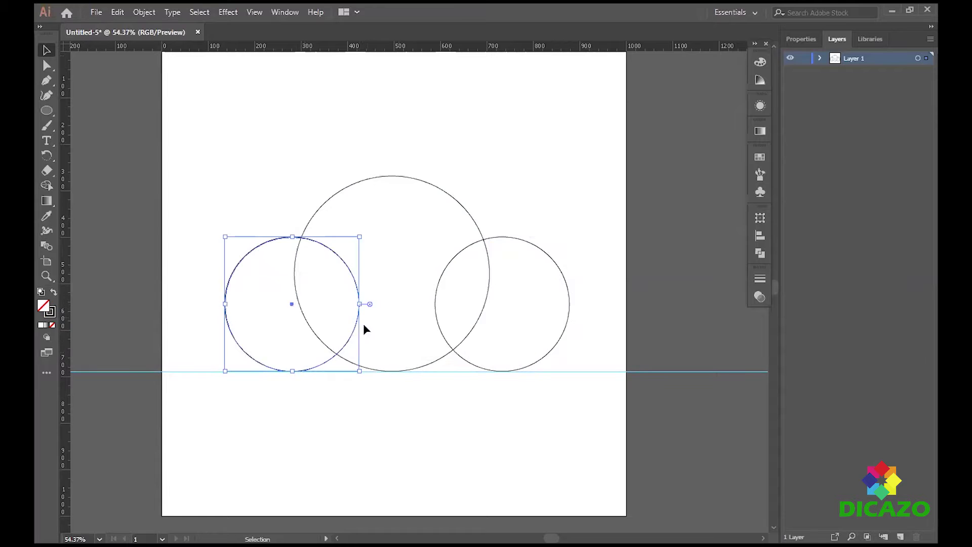
{"action": "key", "text": "Left"}
{"action": "key", "text": "Left"}
{"action": "key", "text": "Left"}
{"action": "key", "text": "Left"}
{"action": "key", "text": "Left"}
{"action": "key", "text": "Left"}
{"action": "key", "text": "Left"}
{"action": "key", "text": "Left"}
{"action": "key", "text": "Left"}
{"action": "key", "text": "Left"}
{"action": "key", "text": "Left"}
{"action": "key", "text": "Left"}
{"action": "left_click_drag", "start_coordinate": [65, 207], "coordinate": [288, 262]}
{"action": "left_click", "coordinate": [527, 242]}
{"action": "left_click_drag", "start_coordinate": [67, 256], "coordinate": [501, 320]}
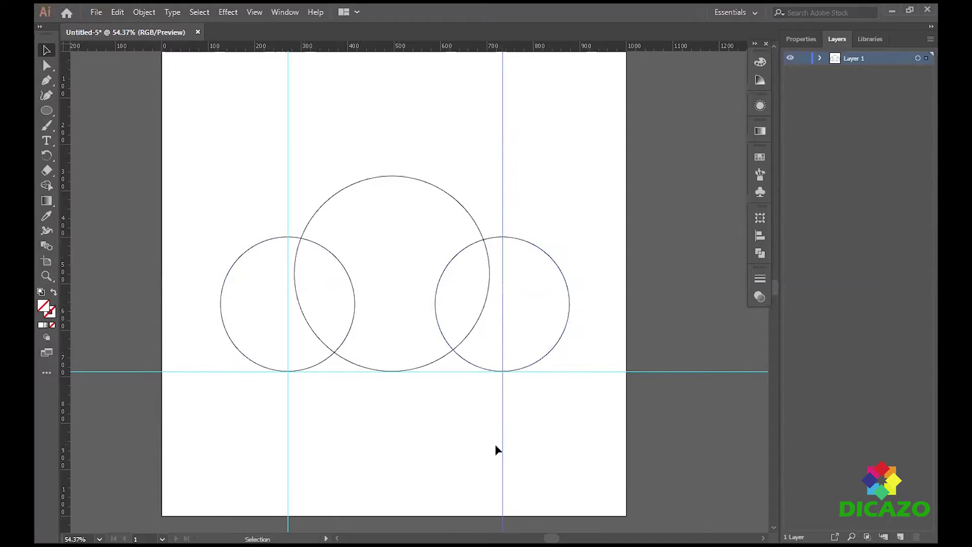
- Nudge the left circle left and replace its misplaced vertical guide with a new one
{"action": "left_click", "coordinate": [234, 267]}
{"action": "key", "text": "Left"}
{"action": "key", "text": "Left"}
{"action": "key", "text": "Left"}
{"action": "key", "text": "Left"}
{"action": "key", "text": "Left"}
{"action": "key", "text": "Left"}
{"action": "key", "text": "Left"}
{"action": "key", "text": "Left"}
{"action": "key", "text": "Left"}
{"action": "key", "text": "Left"}
{"action": "key", "text": "Left"}
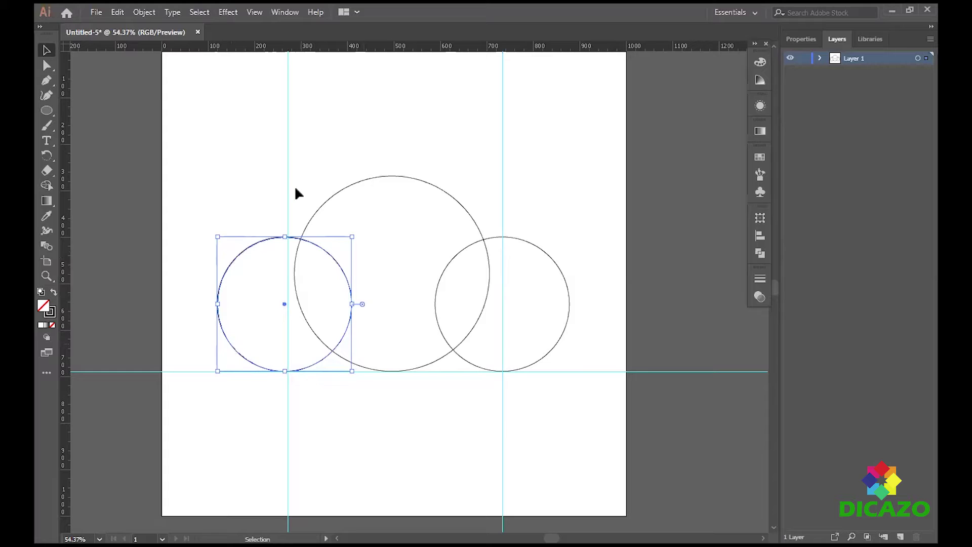
{"action": "left_click", "coordinate": [287, 176]}
{"action": "key", "text": "Delete"}
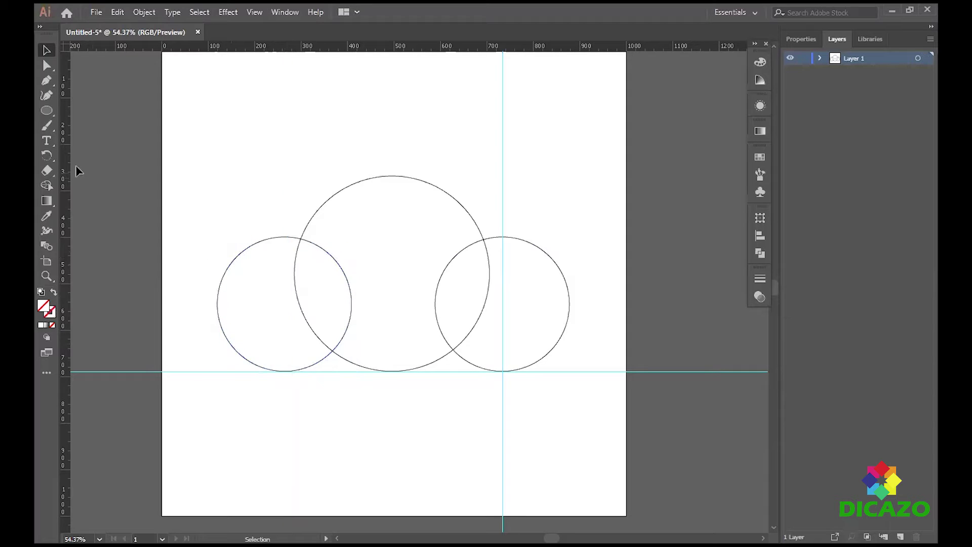
{"action": "left_click", "coordinate": [279, 247]}
{"action": "left_click_drag", "start_coordinate": [66, 202], "coordinate": [284, 242]}
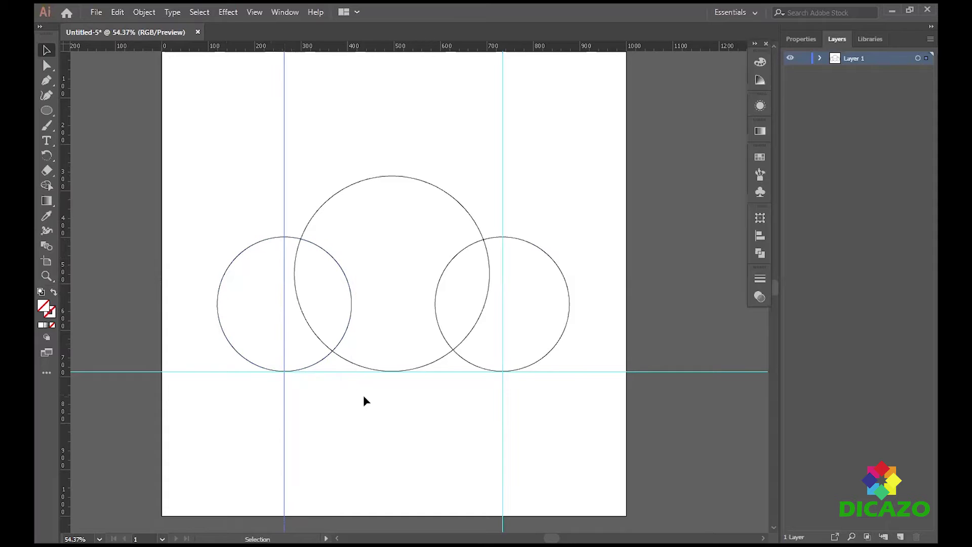
- Undo, re-nudge the left circle and redraw the vertical guide through its centre
{"action": "left_click", "coordinate": [243, 360]}
{"action": "left_click", "coordinate": [242, 356]}
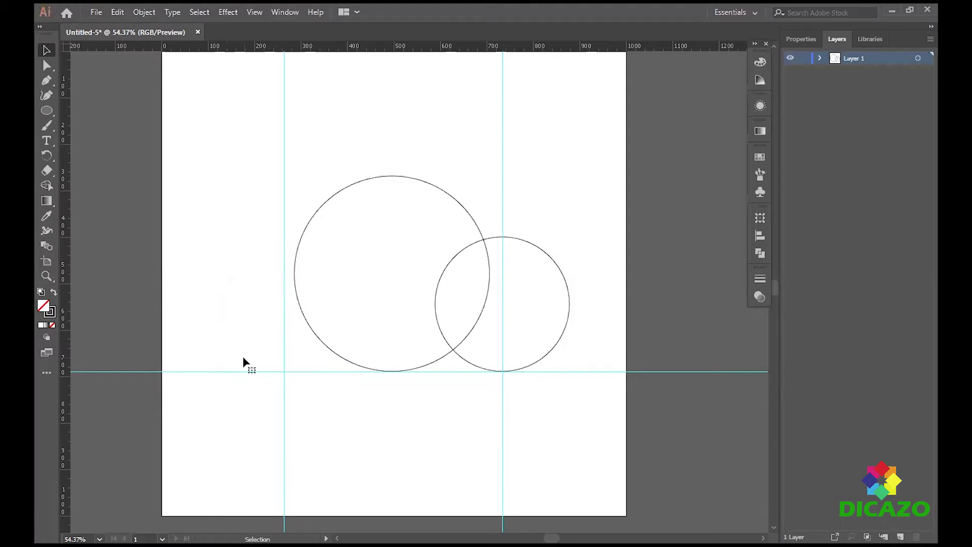
{"action": "key", "text": "ctrl+z"}
{"action": "key", "text": "Left"}
{"action": "key", "text": "Left"}
{"action": "key", "text": "Left"}
{"action": "key", "text": "Left"}
{"action": "key", "text": "Left"}
{"action": "key", "text": "Left"}
{"action": "left_click", "coordinate": [284, 199]}
{"action": "key", "text": "Delete"}
{"action": "left_click", "coordinate": [244, 254]}
{"action": "left_click_drag", "start_coordinate": [65, 228], "coordinate": [282, 259]}
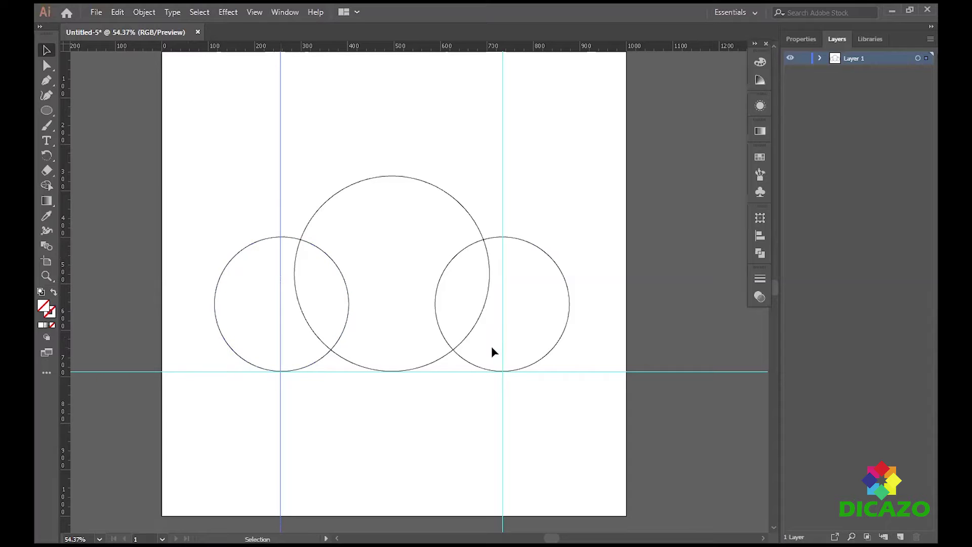
- Add a horizontal guide through the big circle's centre
{"action": "left_click", "coordinate": [375, 181]}
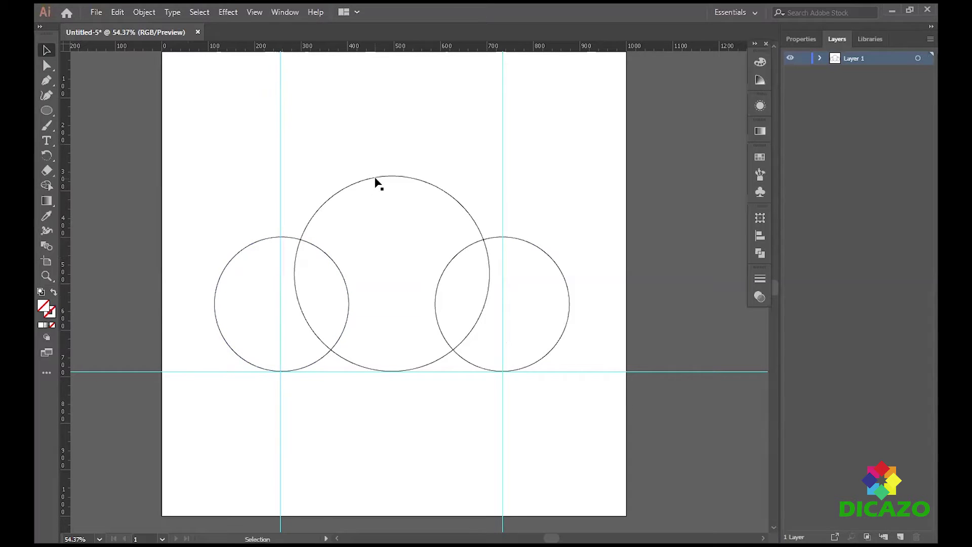
{"action": "left_click", "coordinate": [377, 181]}
{"action": "left_click_drag", "start_coordinate": [340, 47], "coordinate": [362, 273]}
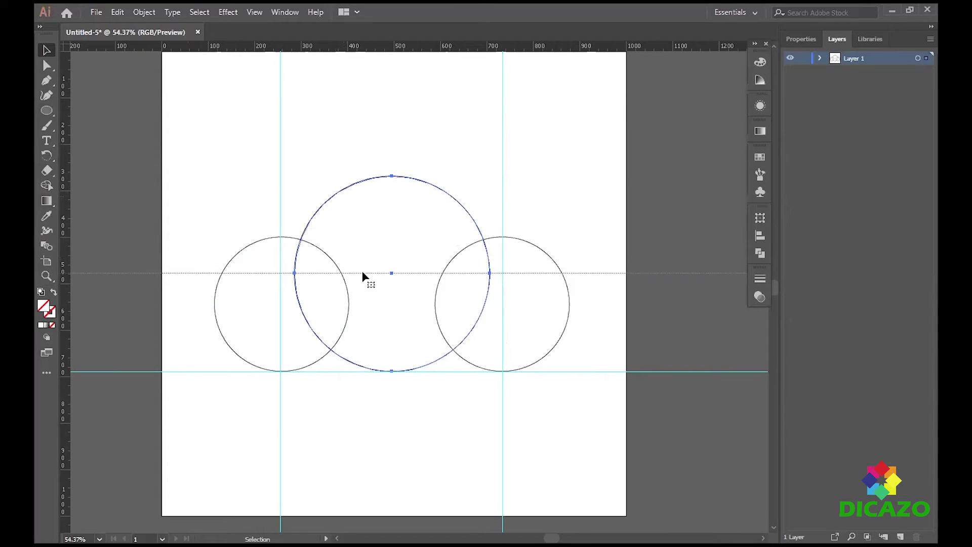
{"action": "left_click_drag", "start_coordinate": [50, 114], "coordinate": [96, 139]}
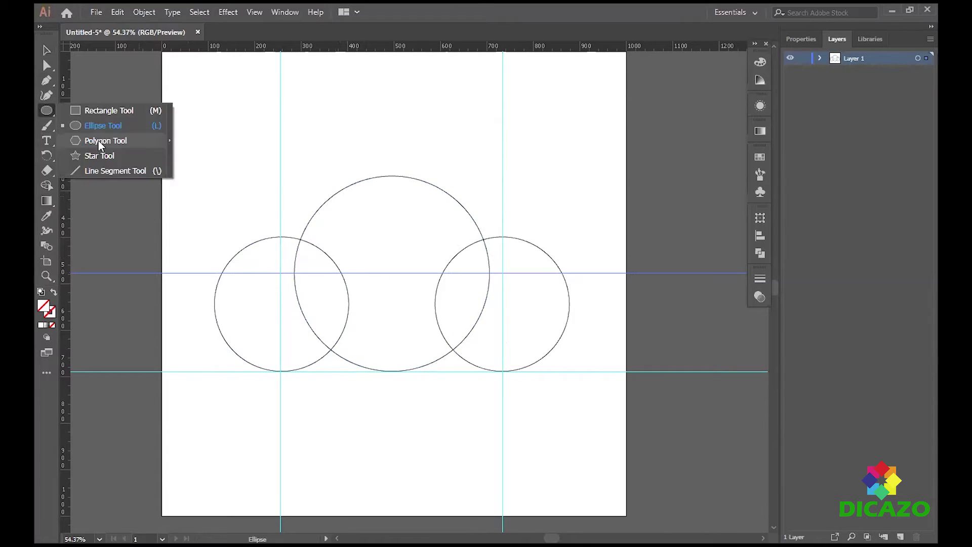
- Create a three-sided polygon, enlarge and flatten it, and centre it inside the big circle
{"action": "left_click", "coordinate": [441, 203]}
{"action": "left_click", "coordinate": [468, 306]}
{"action": "key", "text": "v"}
{"action": "left_click_drag", "start_coordinate": [454, 145], "coordinate": [483, 161]}
{"action": "left_click_drag", "start_coordinate": [434, 72], "coordinate": [434, 99]}
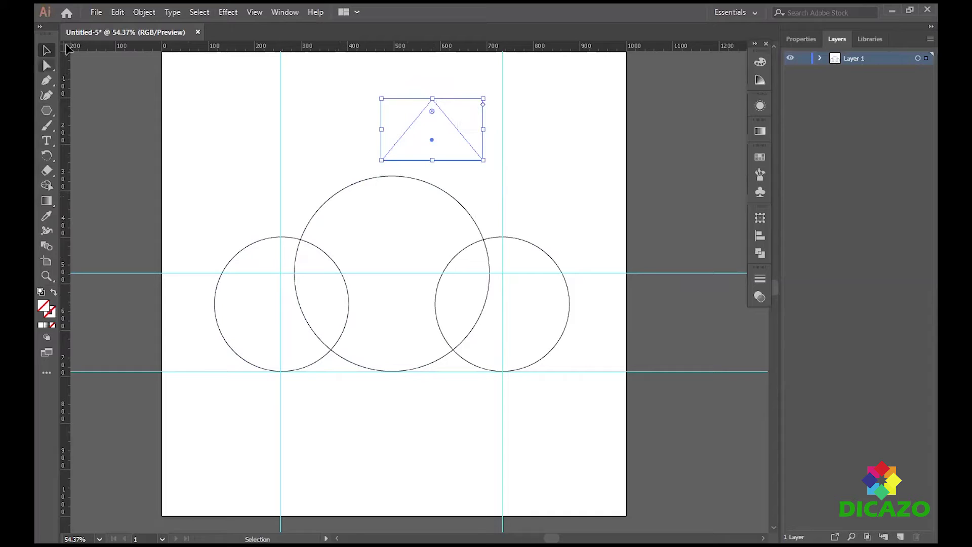
{"action": "mouse_move", "coordinate": [417, 147]}
{"action": "left_mouse_down"}
{"action": "mouse_move", "coordinate": [418, 222]}
{"action": "mouse_move", "coordinate": [391, 270]}
{"action": "left_mouse_up"}
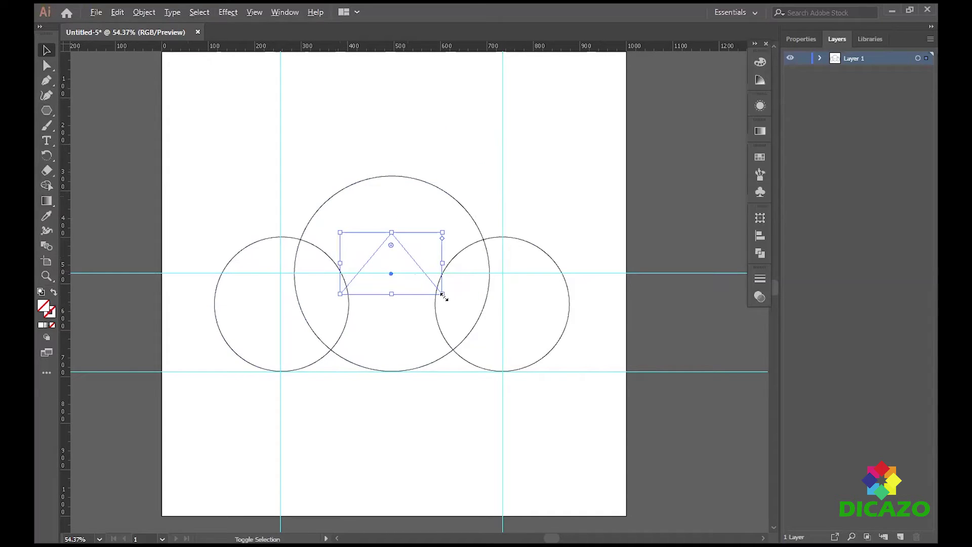
{"action": "left_click_drag", "start_coordinate": [443, 295], "coordinate": [444, 297]}
{"action": "left_click_drag", "start_coordinate": [391, 232], "coordinate": [392, 232]}
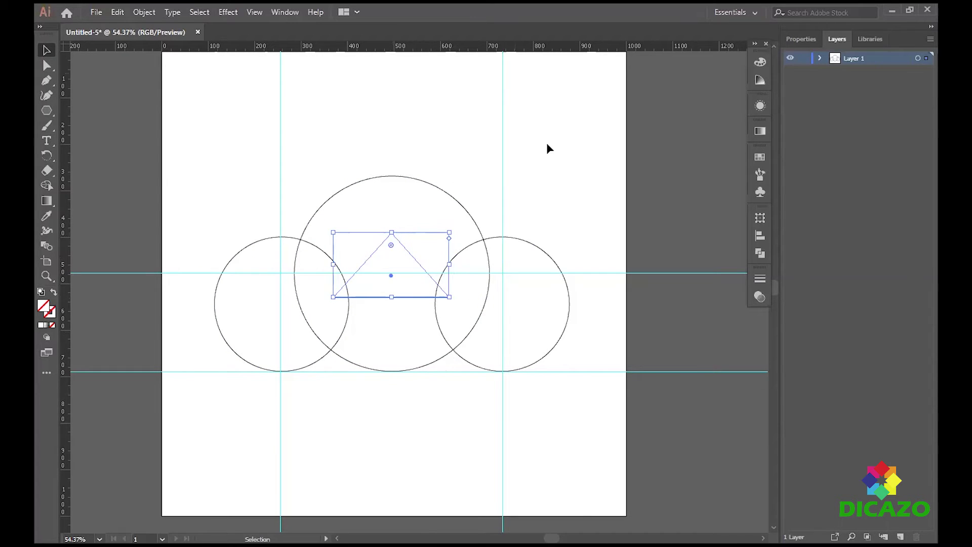
{"action": "left_click_drag", "start_coordinate": [46, 110], "coordinate": [92, 171]}
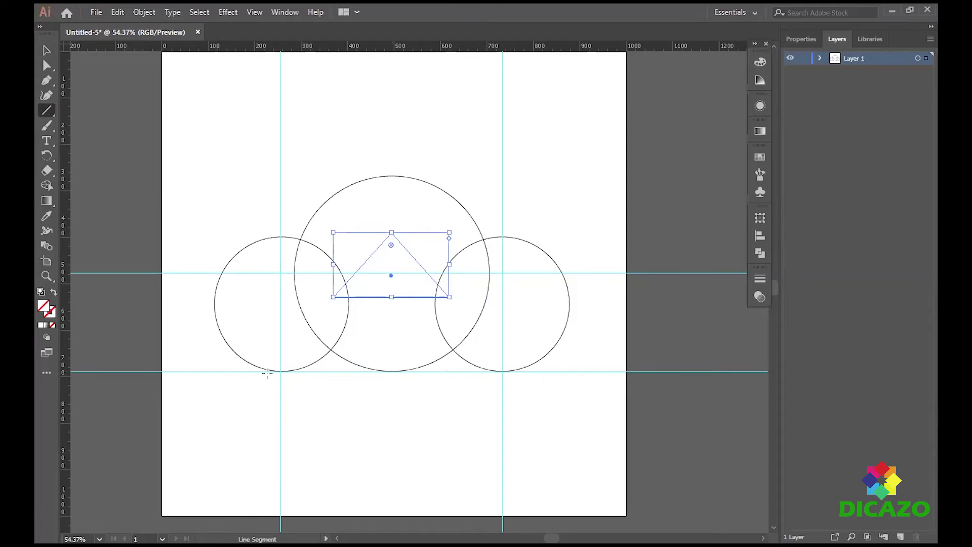
- Draw a black-stroked line along the bottom guide and extend both its ends
{"action": "key", "text": "ctrl+h"}
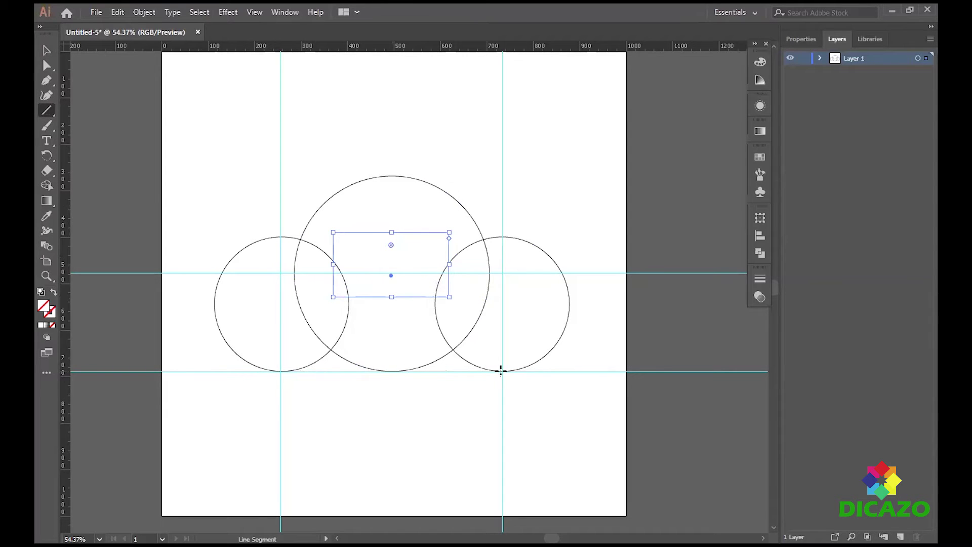
{"action": "left_click_drag", "start_coordinate": [538, 371], "coordinate": [538, 371]}
{"action": "left_click", "coordinate": [42, 324]}
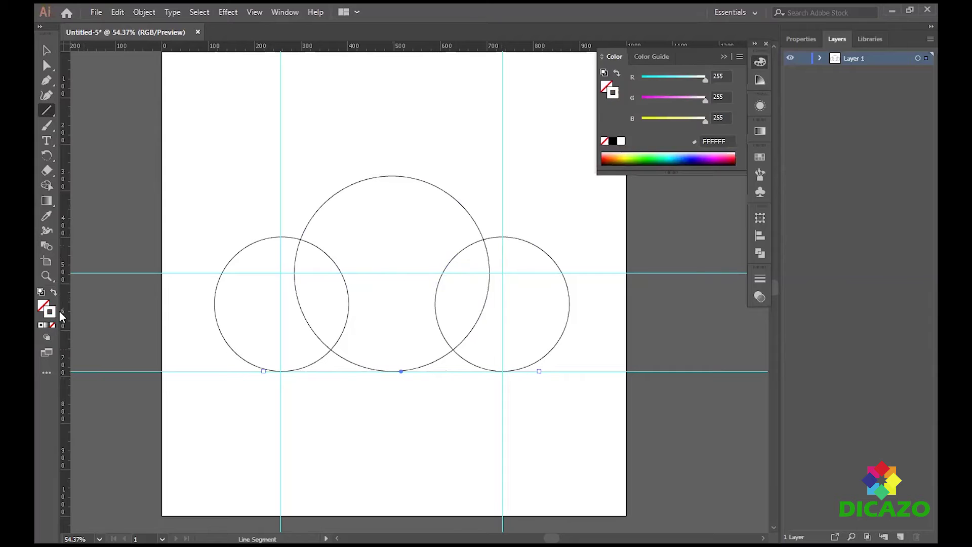
{"action": "double_click", "coordinate": [49, 310]}
{"action": "left_click", "coordinate": [906, 267]}
{"action": "key", "text": "ctrl"}
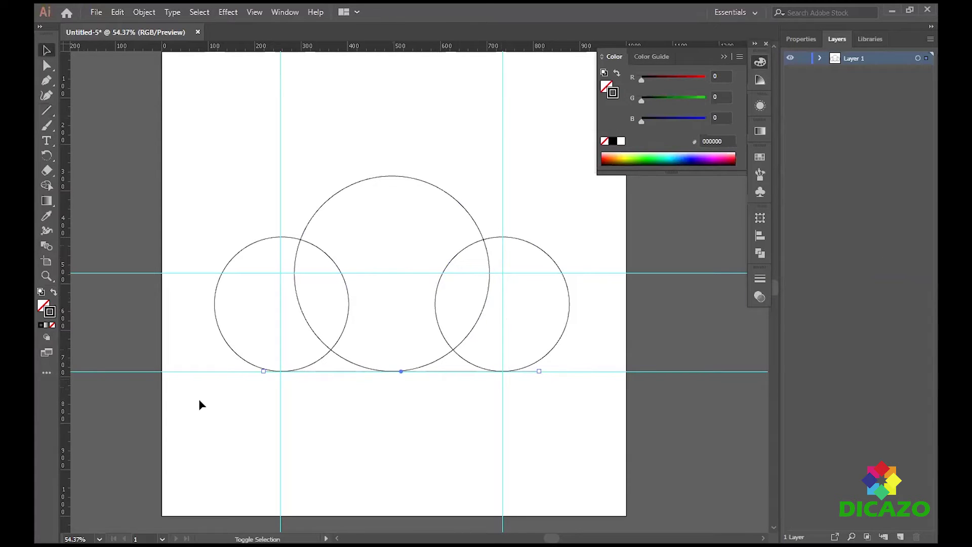
{"action": "left_click_drag", "start_coordinate": [262, 373], "coordinate": [236, 372]}
{"action": "left_click_drag", "start_coordinate": [539, 372], "coordinate": [551, 372]}
- Select the triangle in Layer 1 and give it a black stroke
{"action": "left_click", "coordinate": [819, 58]}
{"action": "left_click", "coordinate": [917, 84]}
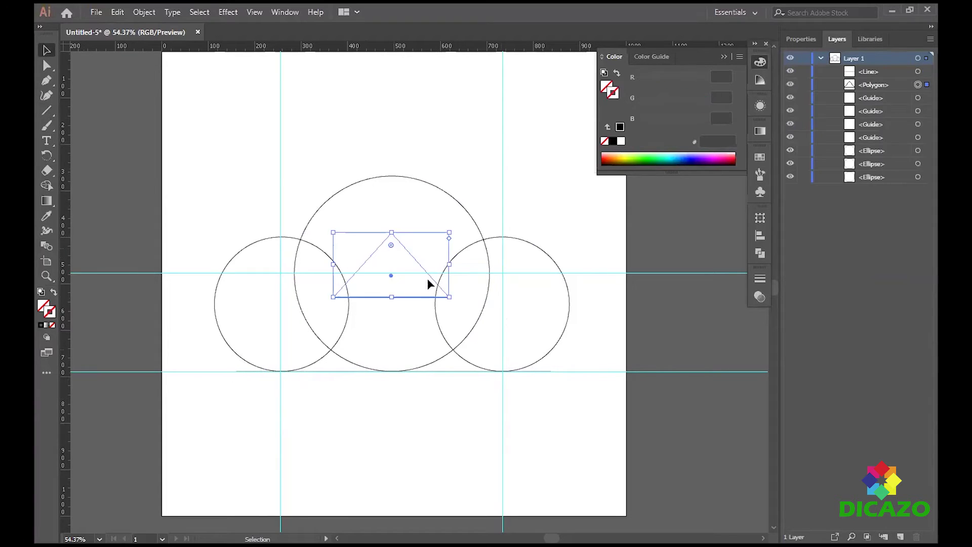
{"action": "left_click", "coordinate": [41, 325]}
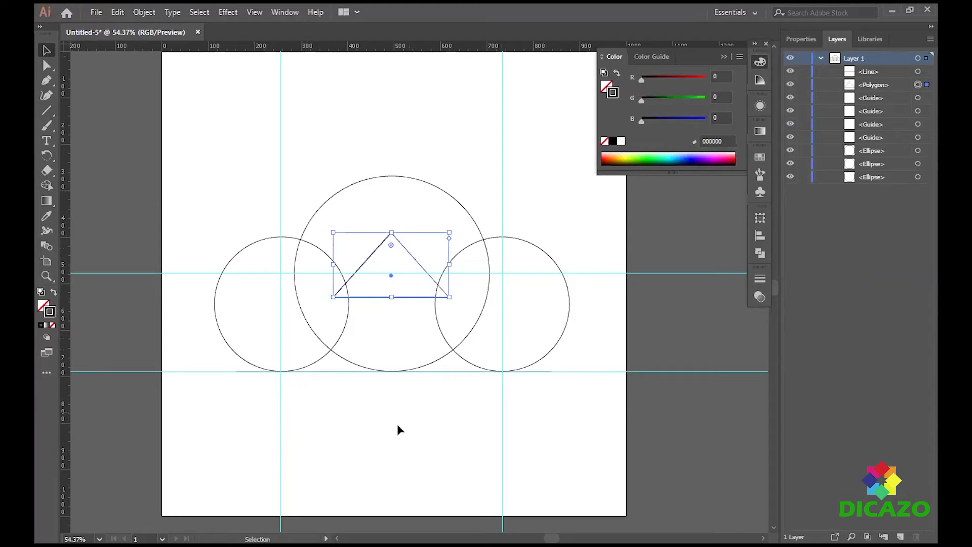
{"action": "left_click", "coordinate": [480, 401]}
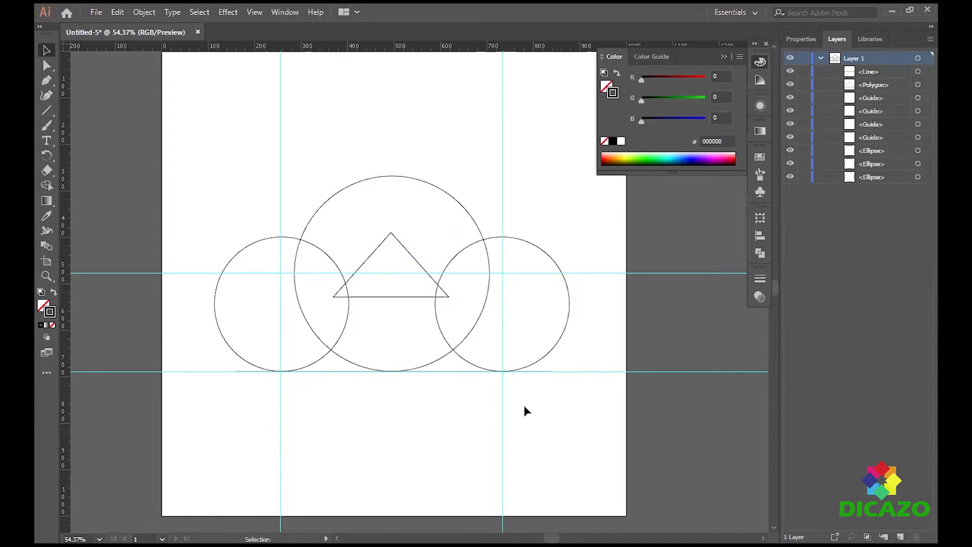
- Delete all four guides and marquee-select the cloud shapes
{"action": "left_click", "coordinate": [605, 371]}
{"action": "key", "text": "Delete"}
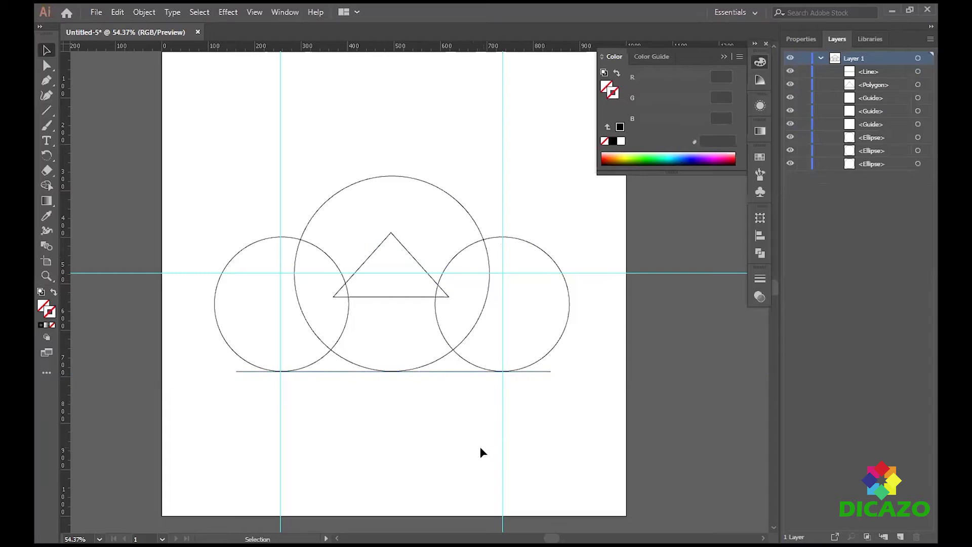
{"action": "left_click", "coordinate": [281, 217]}
{"action": "key", "text": "Delete"}
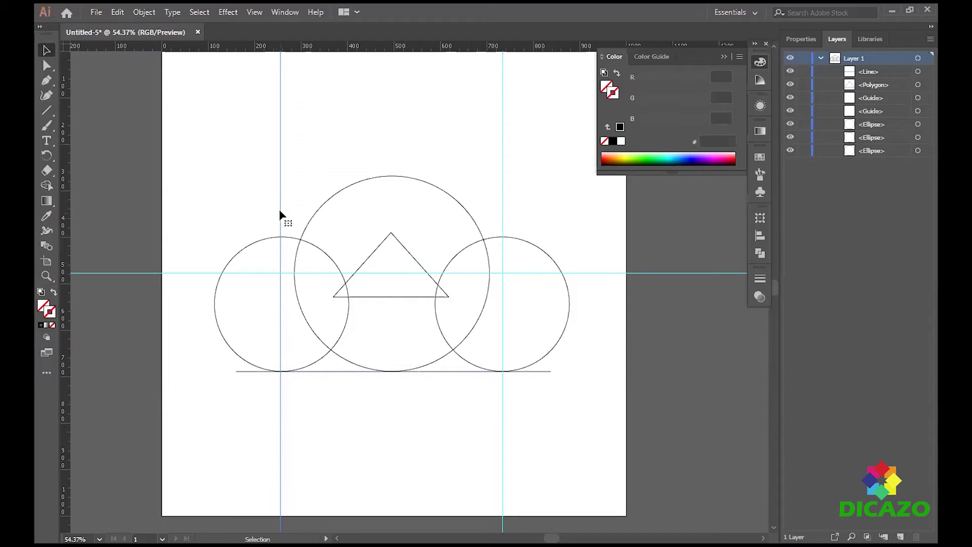
{"action": "left_click", "coordinate": [502, 221]}
{"action": "key", "text": "Delete"}
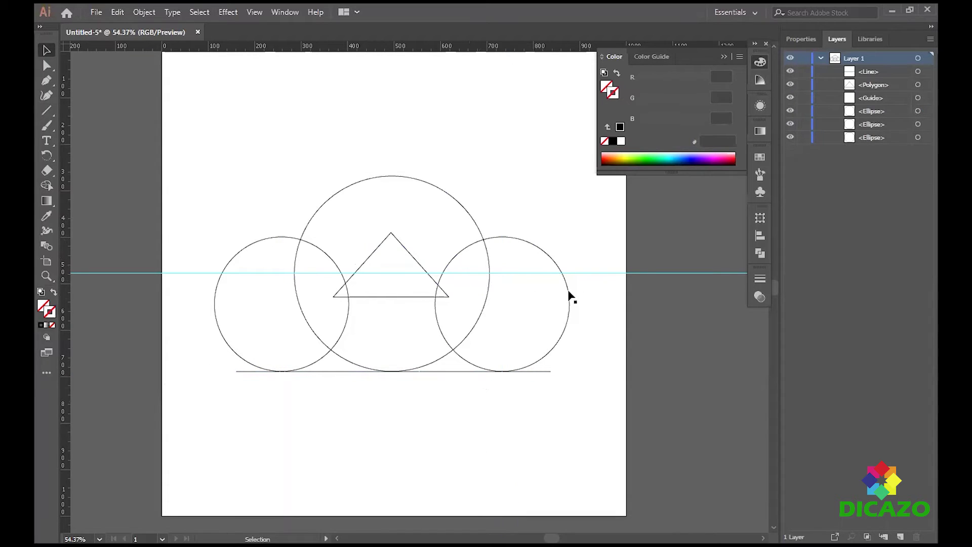
{"action": "left_click", "coordinate": [636, 273]}
{"action": "key", "text": "Delete"}
{"action": "key", "text": "Delete"}
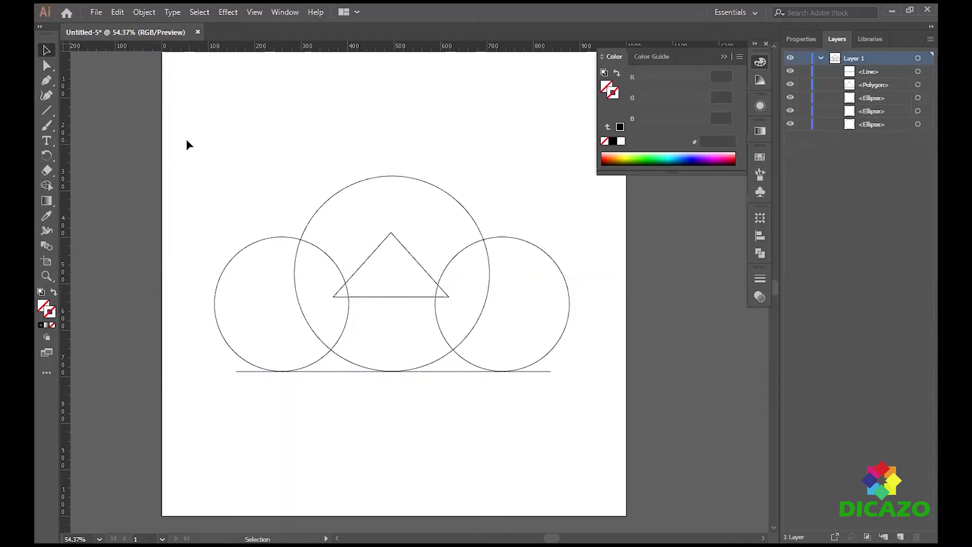
{"action": "left_click_drag", "start_coordinate": [188, 145], "coordinate": [582, 434]}
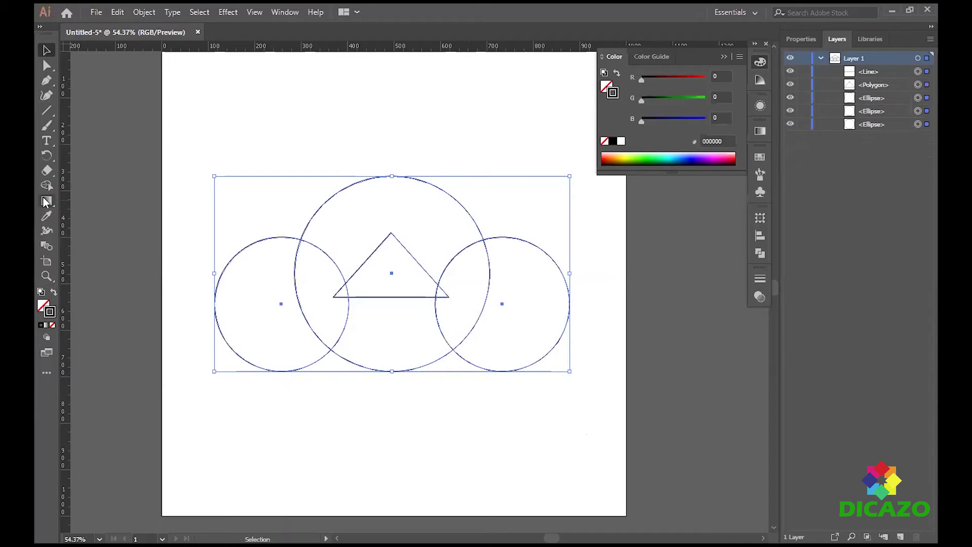
- Select all shapes plus the base line and Shape Builder the triangle and regions below into one arrow
{"action": "left_click", "coordinate": [46, 185]}
{"action": "key", "text": "v"}
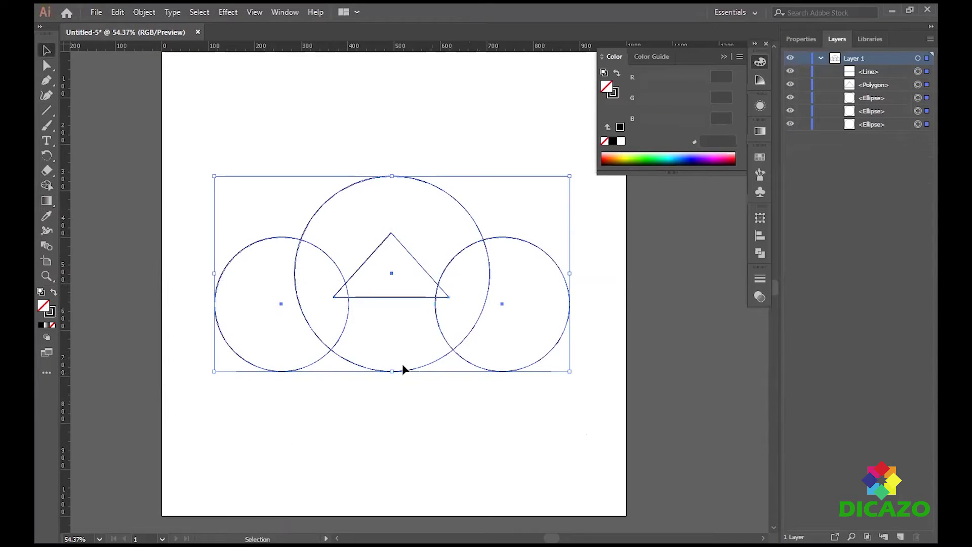
{"action": "left_click", "coordinate": [396, 443]}
{"action": "left_click", "coordinate": [335, 371]}
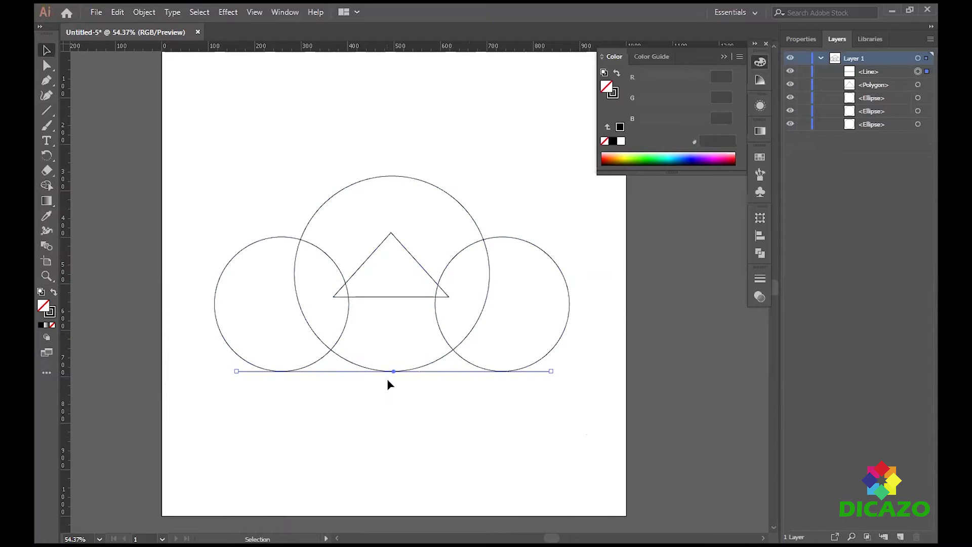
{"action": "left_click_drag", "start_coordinate": [175, 136], "coordinate": [571, 458]}
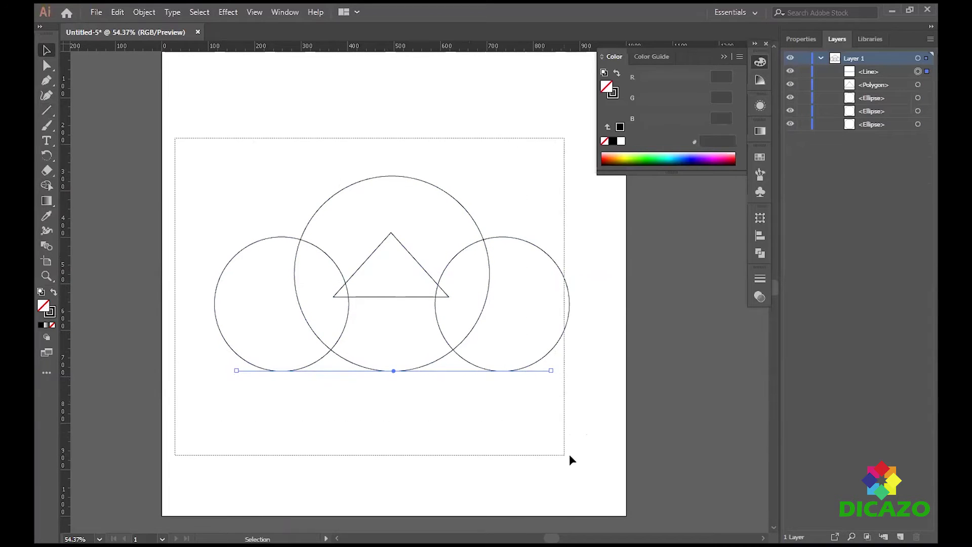
{"action": "left_click", "coordinate": [50, 186]}
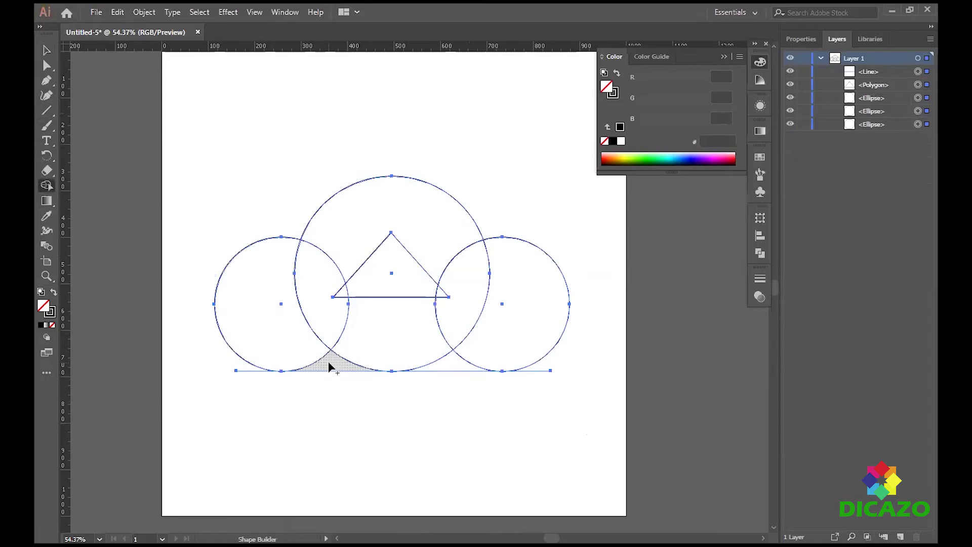
{"action": "left_click_drag", "start_coordinate": [329, 365], "coordinate": [441, 299]}
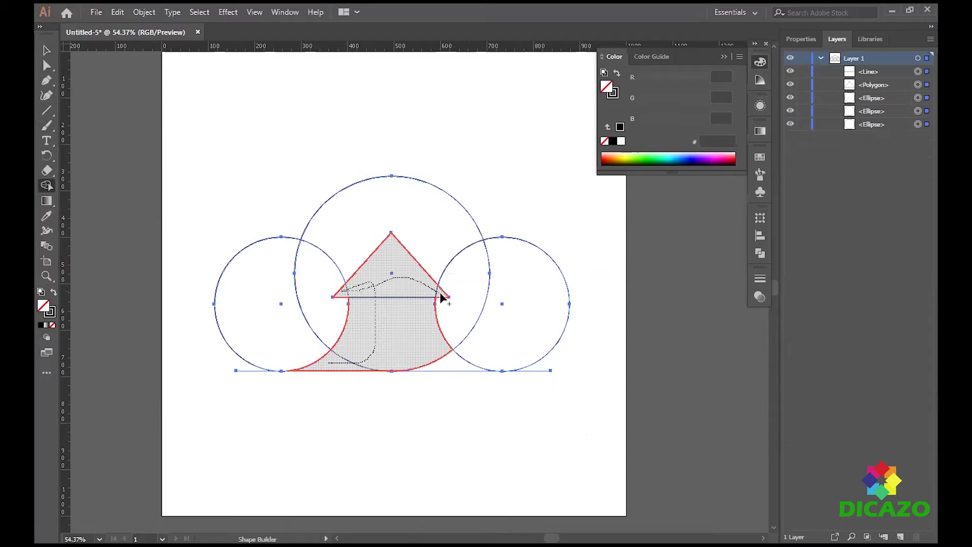
{"action": "left_click_drag", "start_coordinate": [441, 299], "coordinate": [454, 368]}
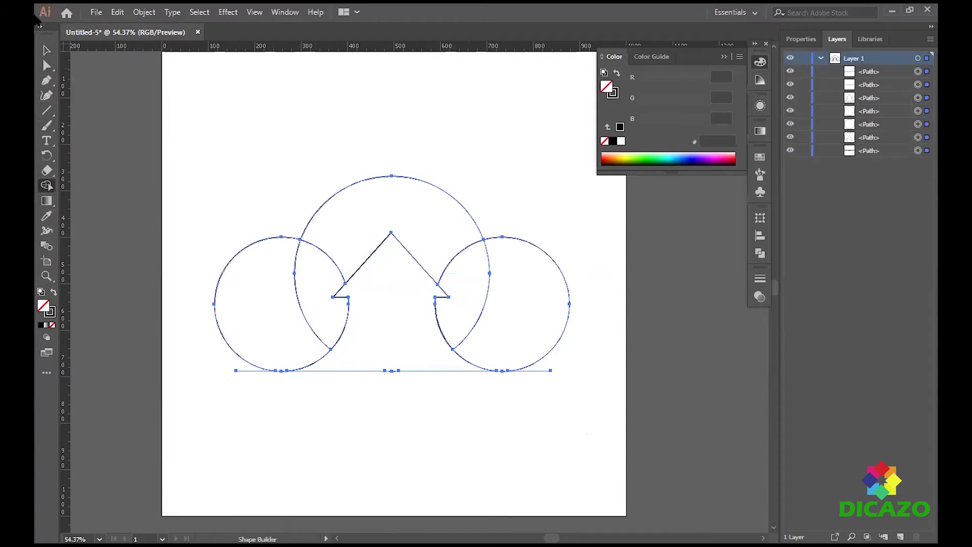
- Delete the two leftover slivers along the base from the Layers panel
{"action": "key", "text": "v"}
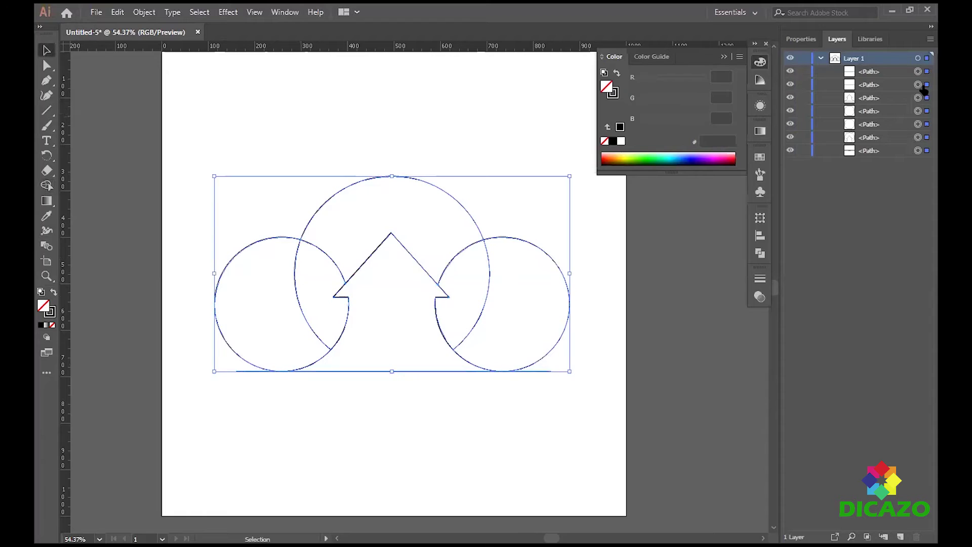
{"action": "left_click", "coordinate": [917, 97]}
{"action": "key", "text": "Delete"}
{"action": "left_click", "coordinate": [918, 98]}
{"action": "key", "text": "Delete"}
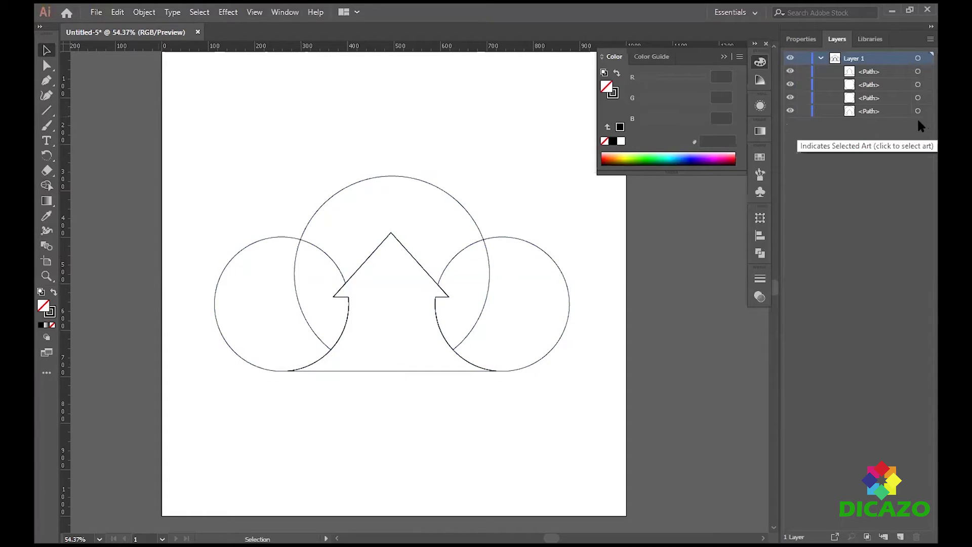
- Give the arrow a white fill and no stroke
{"action": "left_click", "coordinate": [917, 71]}
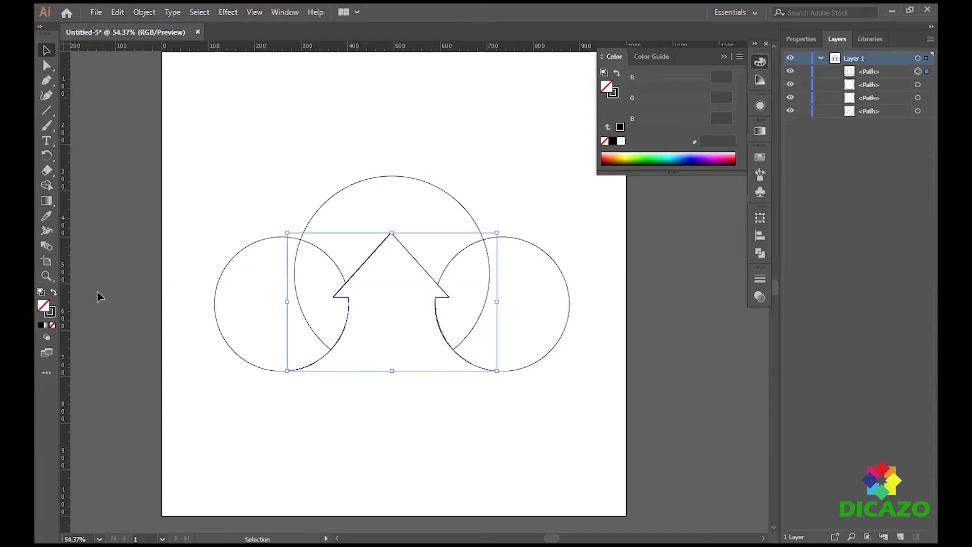
{"action": "left_click", "coordinate": [53, 324]}
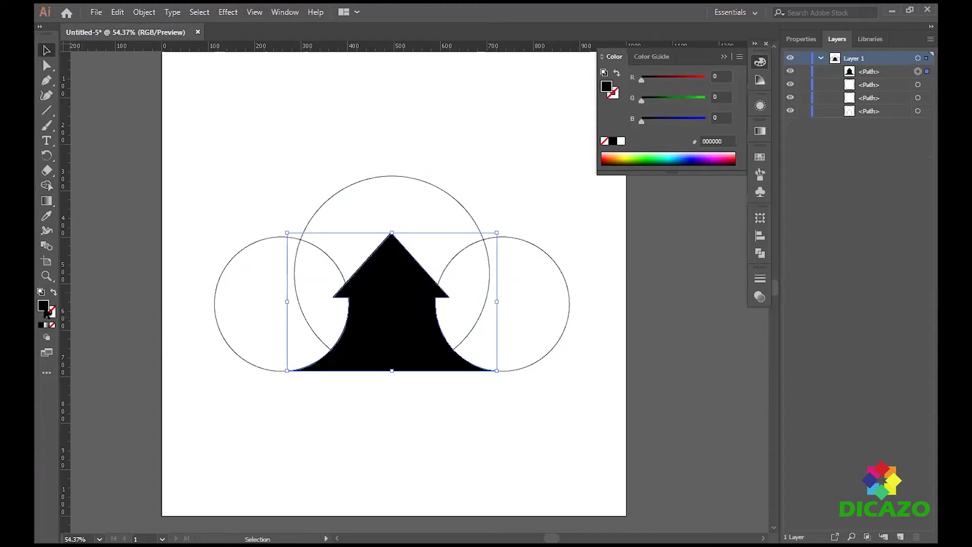
{"action": "double_click", "coordinate": [43, 306]}
{"action": "left_click", "coordinate": [615, 263]}
{"action": "left_click", "coordinate": [912, 269]}
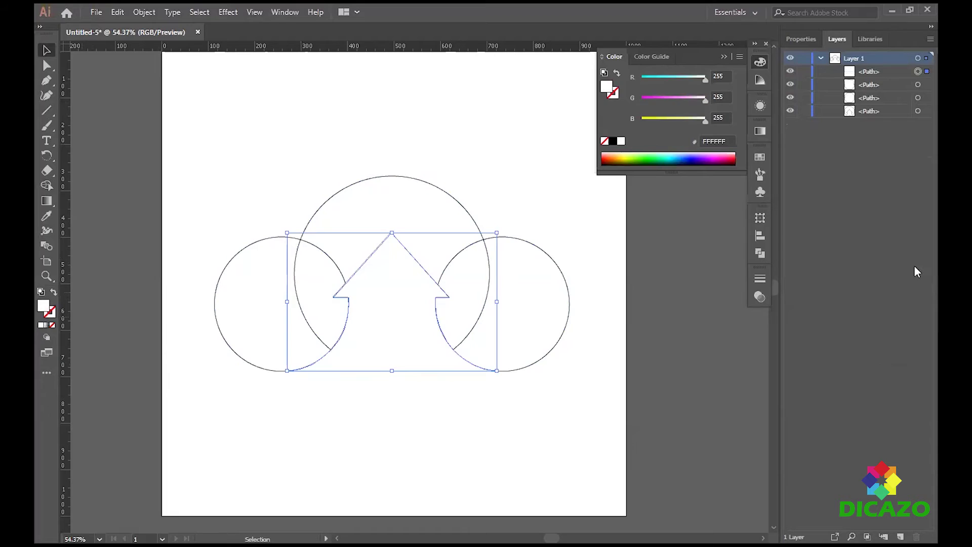
- Apply a gradient to the right circle and set its start stop to RGB light blue 4CBDFC
{"action": "left_click", "coordinate": [533, 246]}
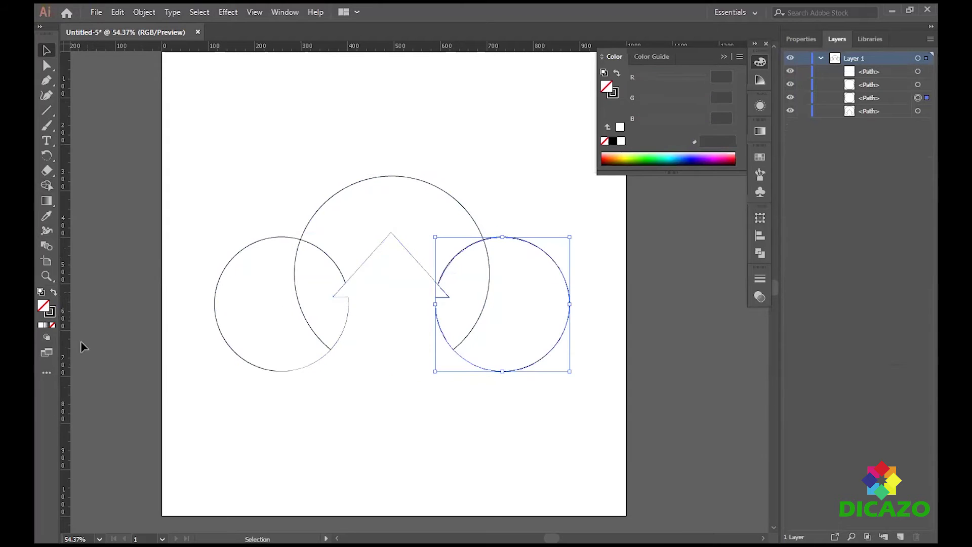
{"action": "left_click", "coordinate": [45, 326]}
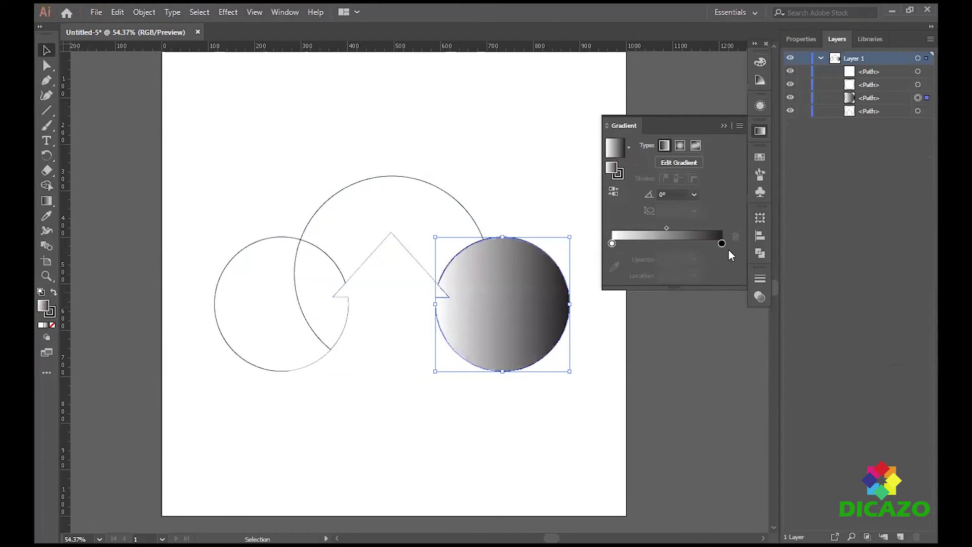
{"action": "left_click", "coordinate": [46, 201]}
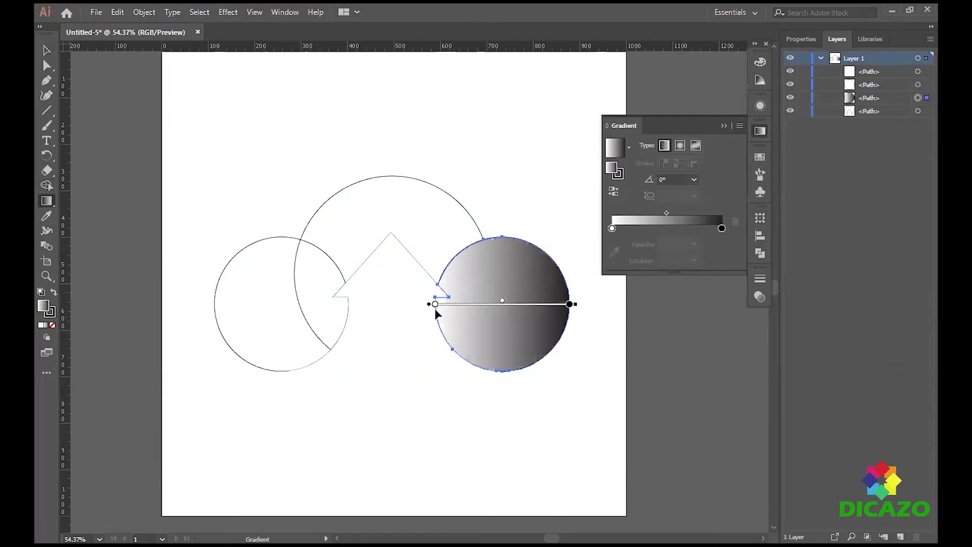
{"action": "left_click", "coordinate": [435, 304]}
{"action": "double_click", "coordinate": [435, 304]}
{"action": "left_click", "coordinate": [434, 316]}
{"action": "left_click", "coordinate": [460, 333]}
{"action": "left_click", "coordinate": [47, 306]}
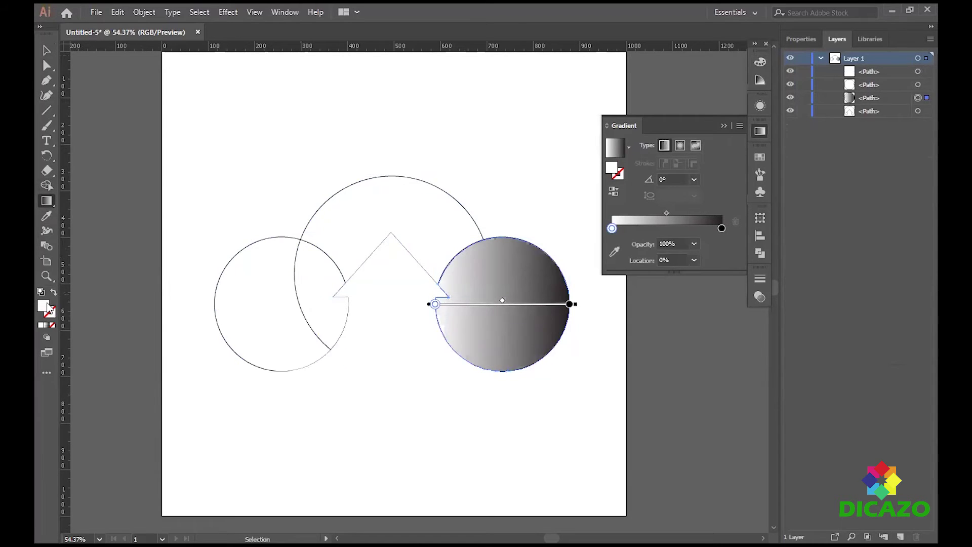
{"action": "double_click", "coordinate": [48, 307]}
{"action": "left_click", "coordinate": [727, 264]}
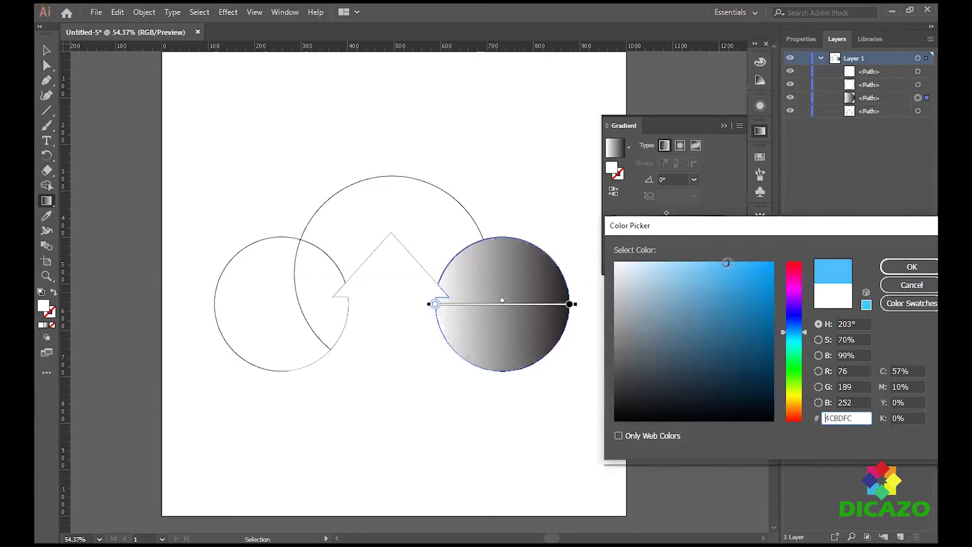
{"action": "left_click", "coordinate": [911, 269]}
- Set the gradient's end stop to RGB deep blue 0071AF
{"action": "double_click", "coordinate": [569, 304]}
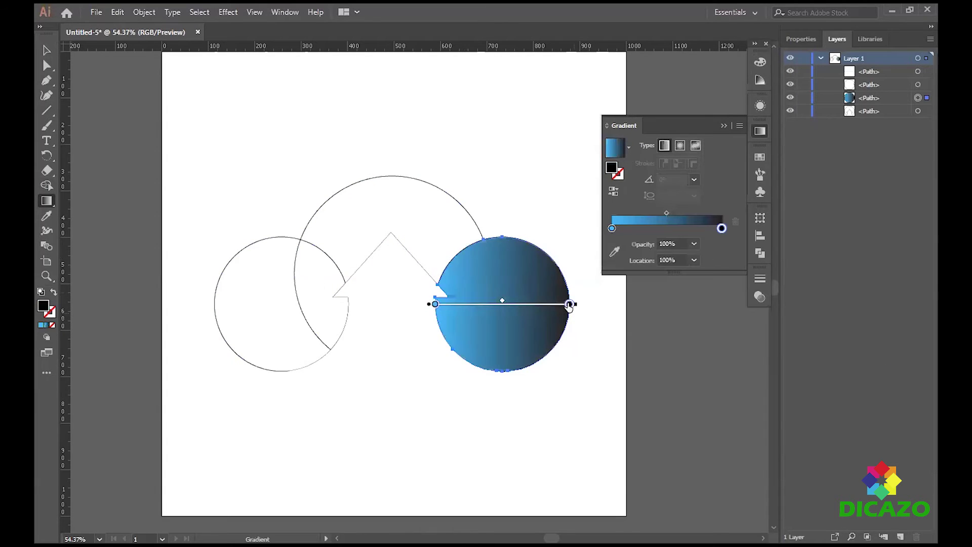
{"action": "left_click", "coordinate": [569, 318]}
{"action": "left_click", "coordinate": [600, 331]}
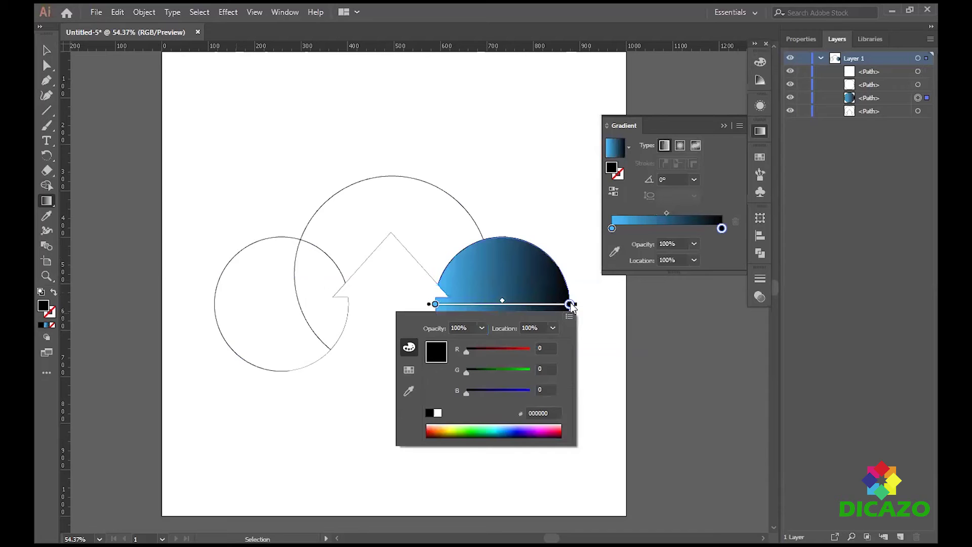
{"action": "left_click", "coordinate": [43, 306]}
{"action": "double_click", "coordinate": [43, 306]}
{"action": "left_click_drag", "start_coordinate": [770, 327], "coordinate": [770, 332]}
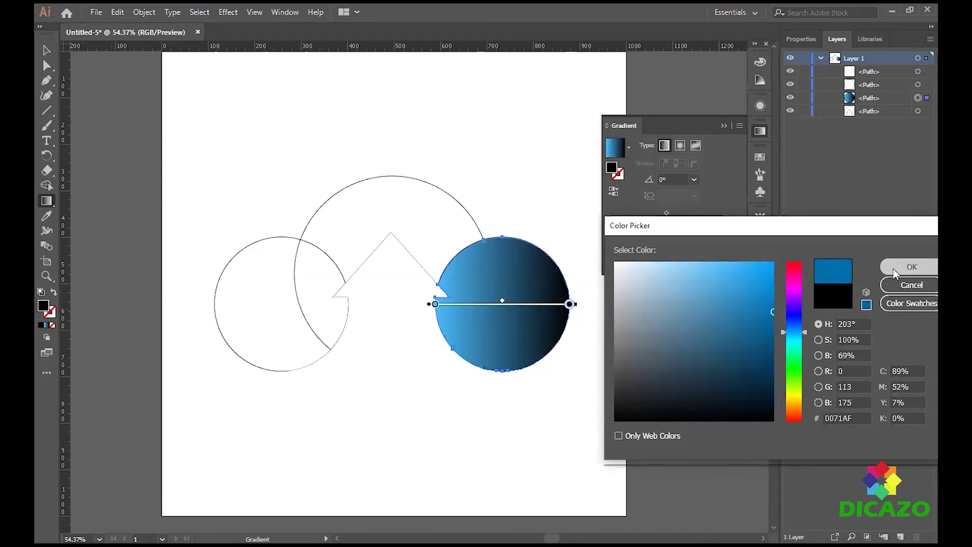
{"action": "left_click", "coordinate": [911, 267]}
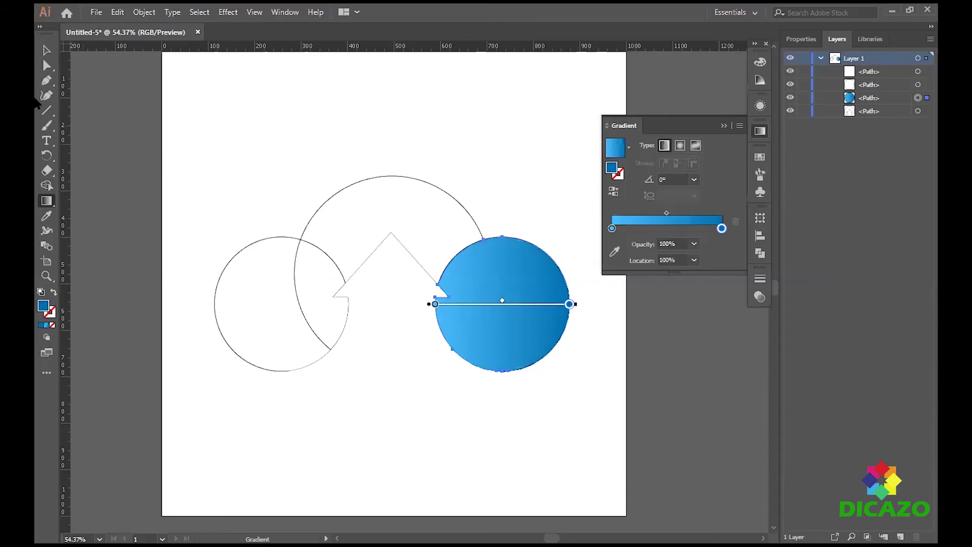
{"action": "key", "text": "v"}
{"action": "left_click", "coordinate": [410, 182]}
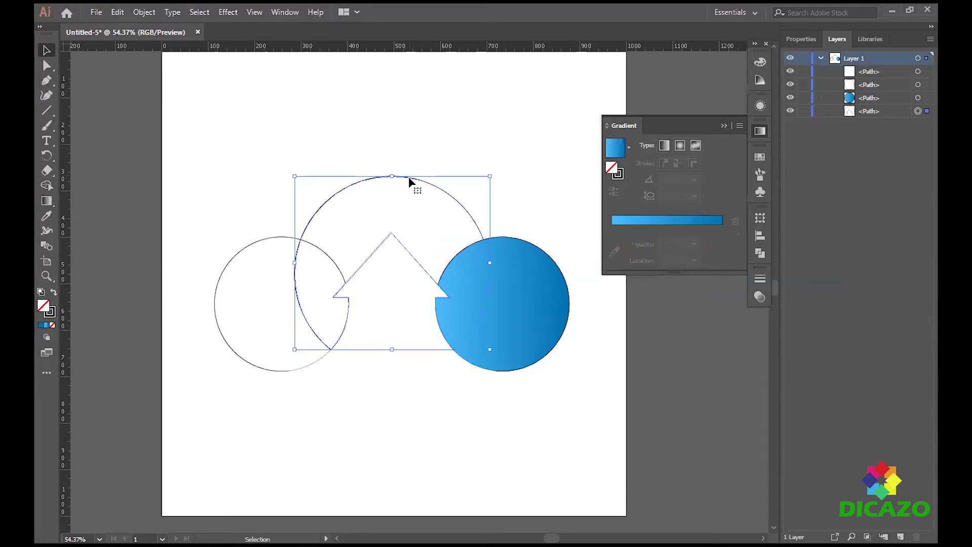
- Eyedrop the right circle's blue gradient onto the large middle circle
{"action": "key", "text": "i"}
{"action": "left_click", "coordinate": [557, 285]}
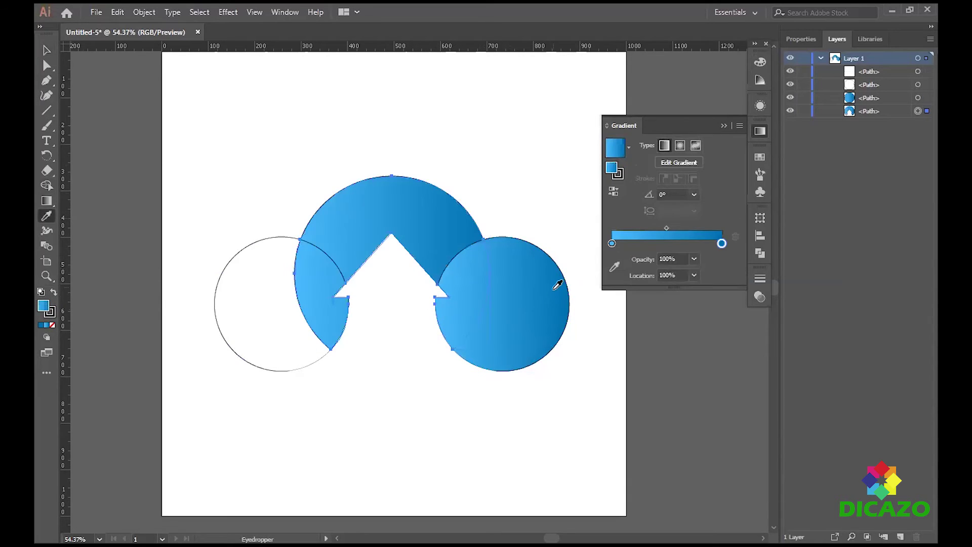
{"action": "left_click", "coordinate": [46, 200]}
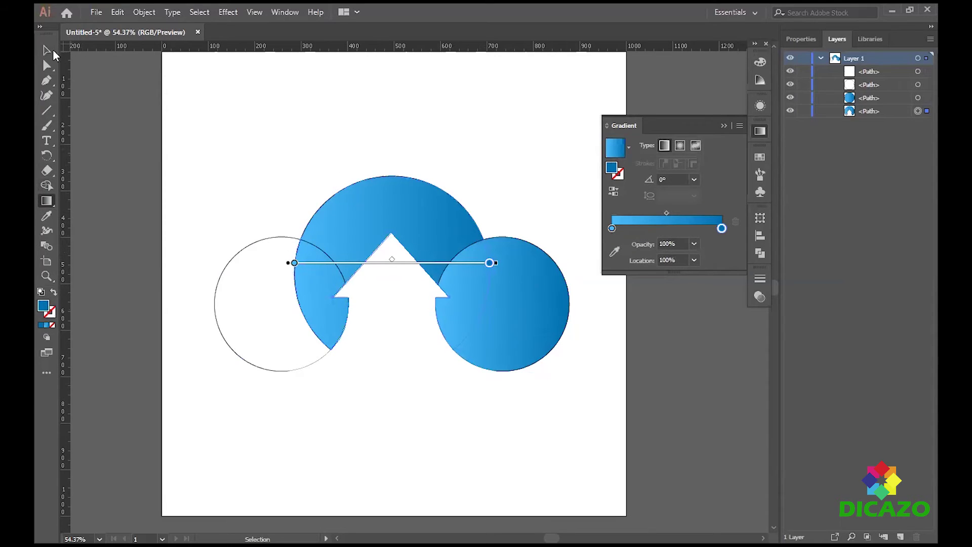
{"action": "left_click", "coordinate": [46, 49]}
{"action": "left_click", "coordinate": [760, 62]}
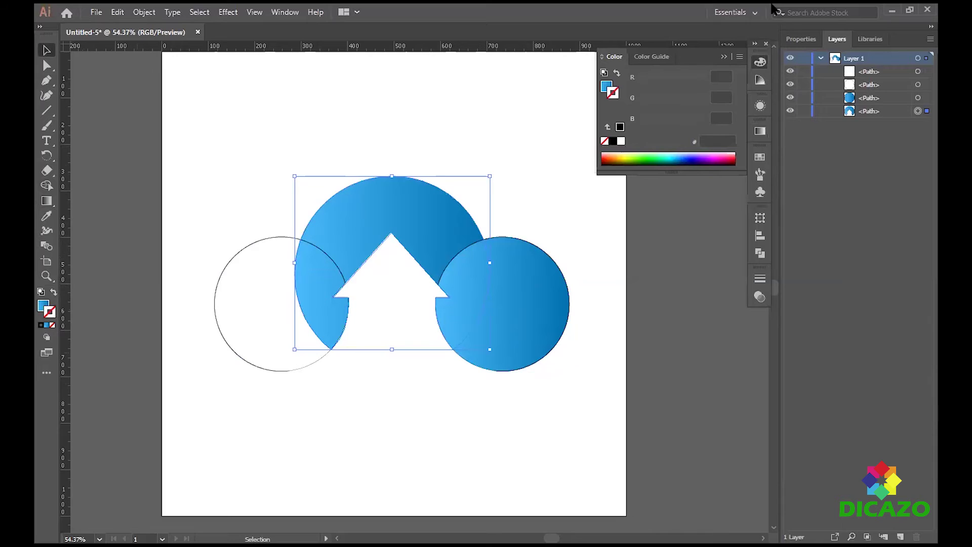
{"action": "left_click", "coordinate": [231, 261]}
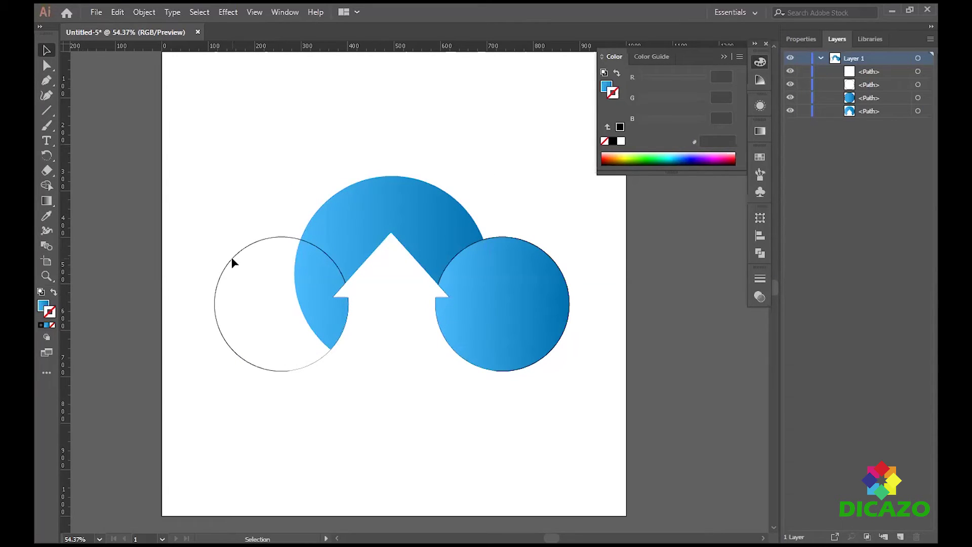
- Eyedrop the same gradient onto the left circle, then select both small circles
{"action": "left_click", "coordinate": [270, 372]}
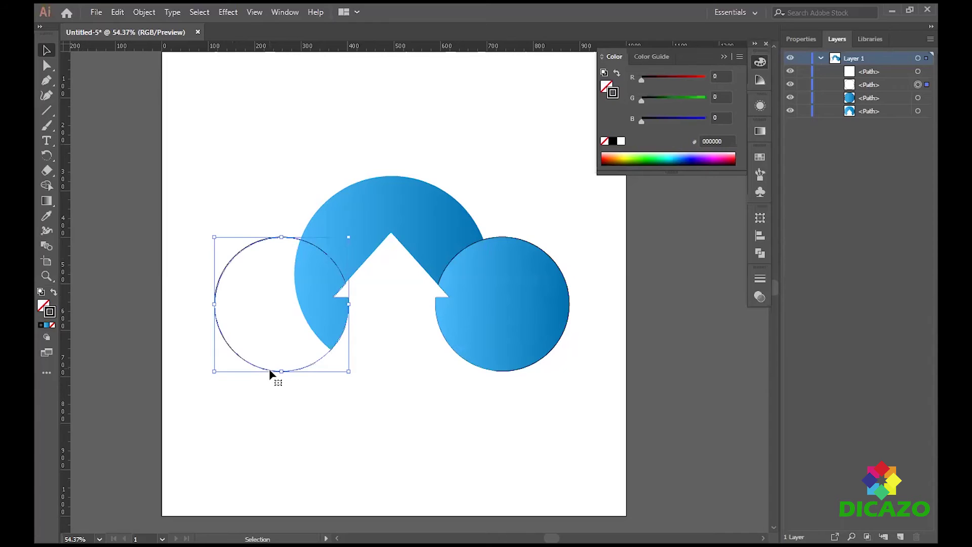
{"action": "key", "text": "i"}
{"action": "left_click", "coordinate": [413, 192]}
{"action": "left_click", "coordinate": [46, 50]}
{"action": "left_click", "coordinate": [284, 314]}
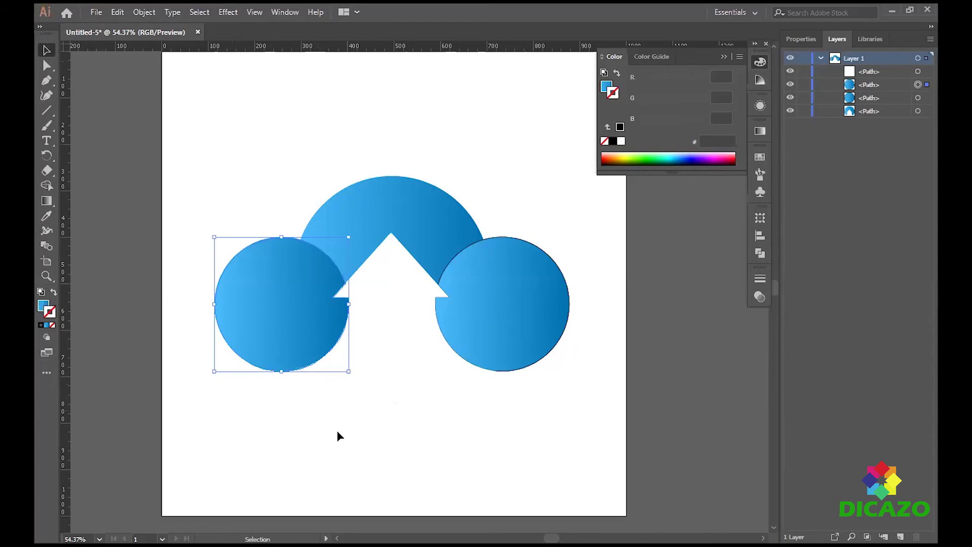
{"action": "left_click", "coordinate": [504, 372], "text": "shift"}
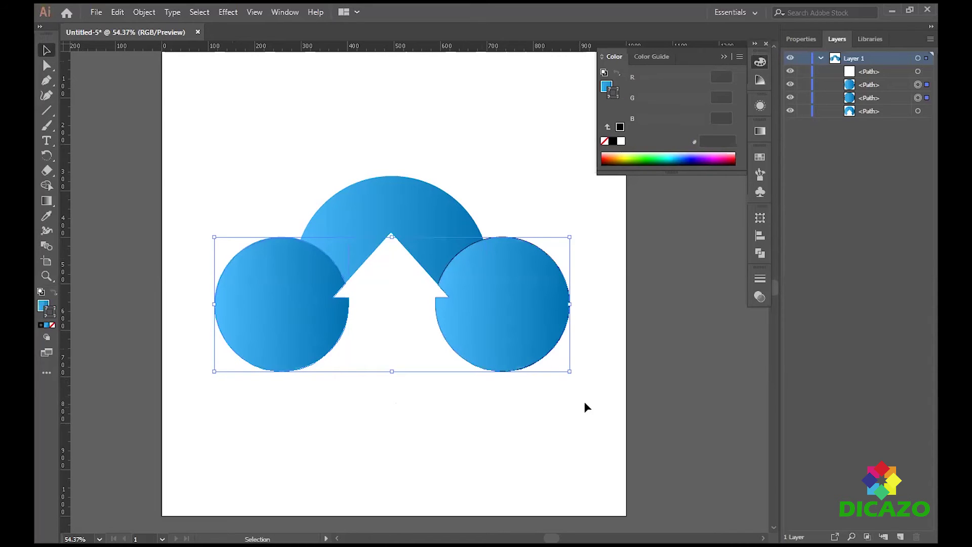
- Shrink both side circles slightly and send them behind the arched arrow shape
{"action": "left_click_drag", "start_coordinate": [569, 372], "coordinate": [559, 367]}
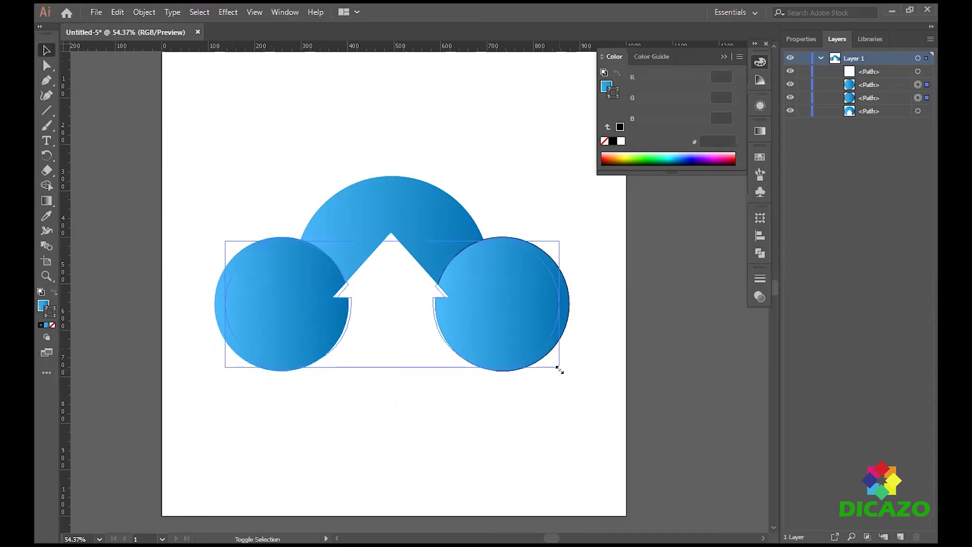
{"action": "left_click_drag", "start_coordinate": [560, 369], "coordinate": [557, 367]}
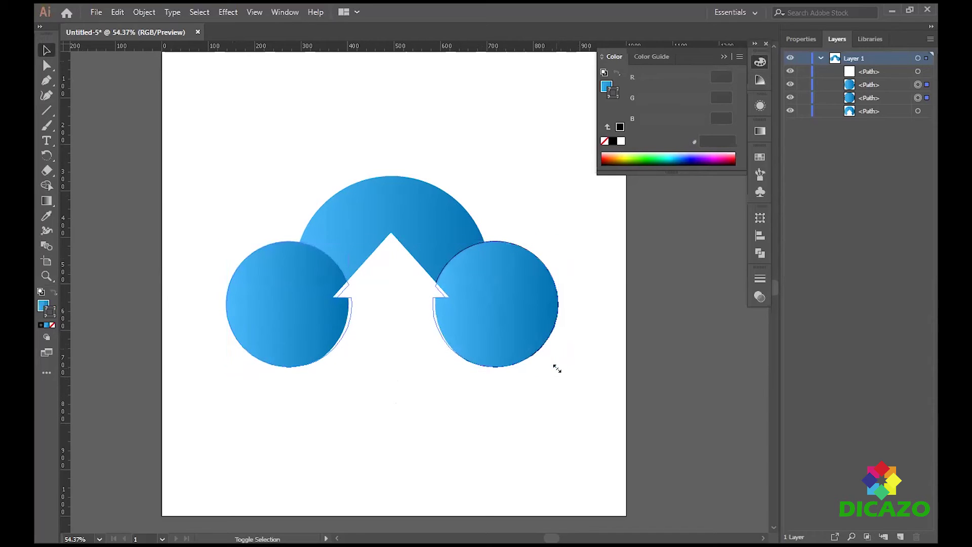
{"action": "right_click", "coordinate": [511, 332]}
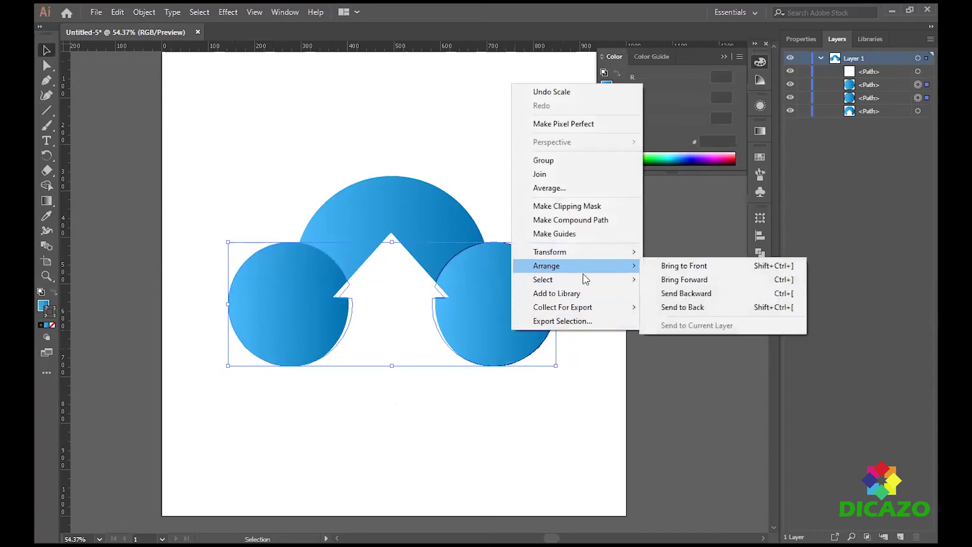
{"action": "left_click", "coordinate": [701, 288]}
{"action": "left_click", "coordinate": [568, 255]}
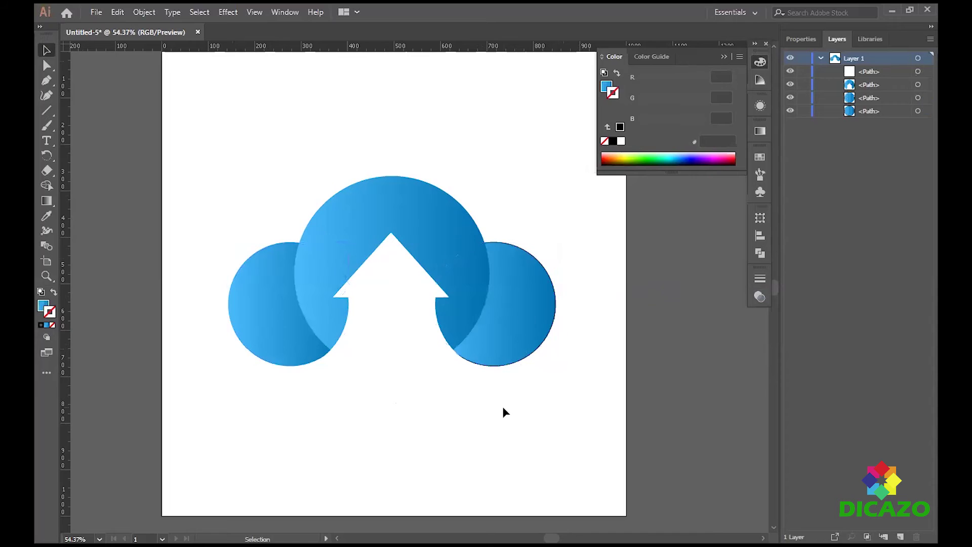
- Select all the cloud shapes and move the whole cloud straight up the page
{"action": "left_click", "coordinate": [526, 363]}
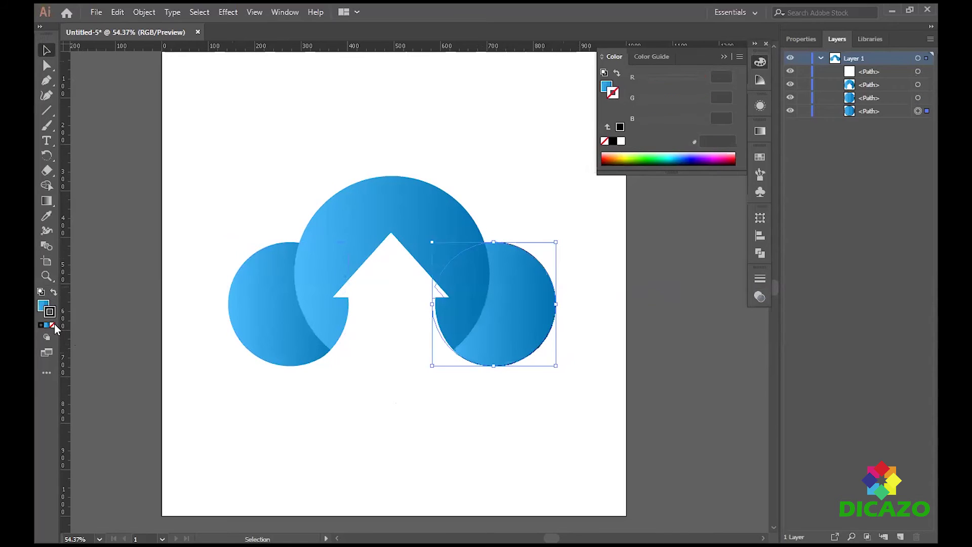
{"action": "left_click", "coordinate": [311, 422]}
{"action": "left_click_drag", "start_coordinate": [217, 143], "coordinate": [572, 393]}
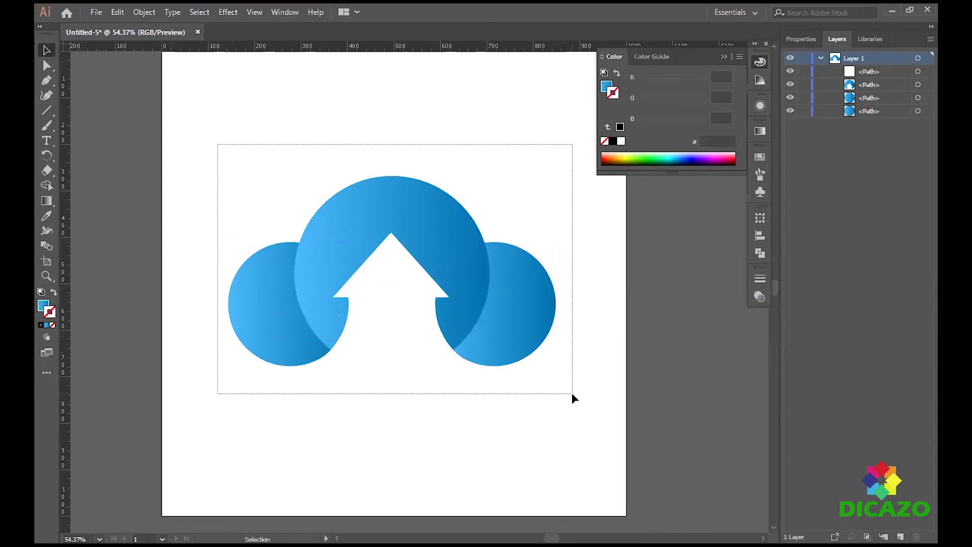
{"action": "left_click_drag", "start_coordinate": [400, 241], "coordinate": [401, 168]}
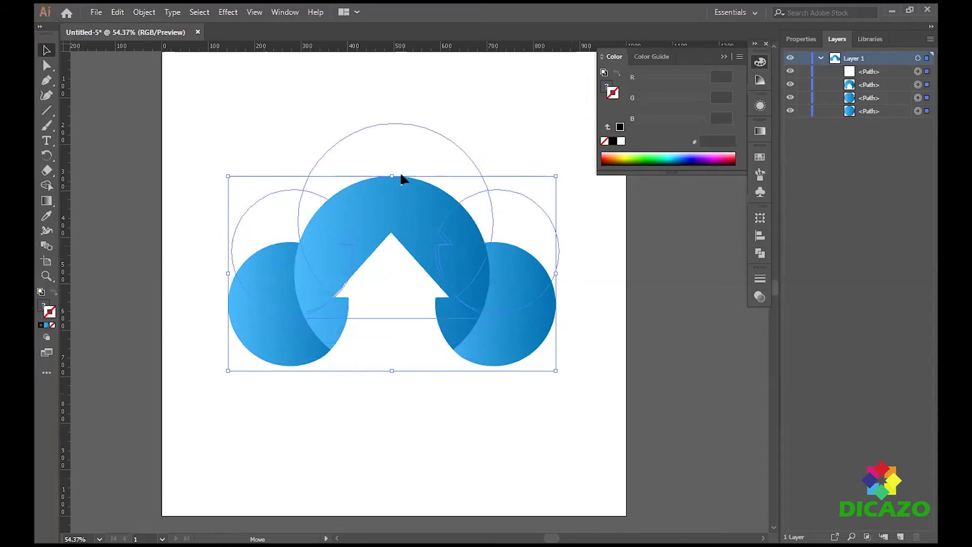
{"action": "left_click", "coordinate": [46, 140]}
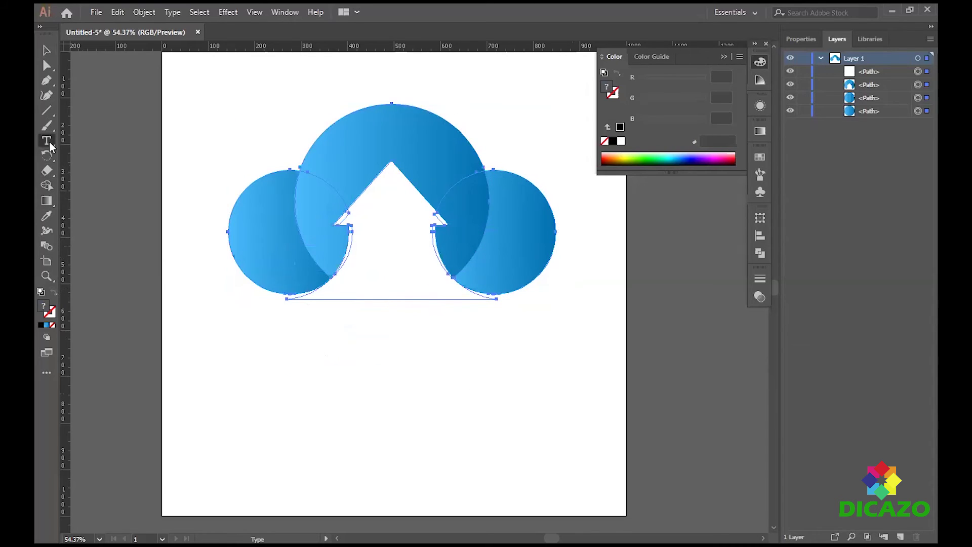
{"action": "key", "text": "v"}
{"action": "left_click", "coordinate": [185, 82]}
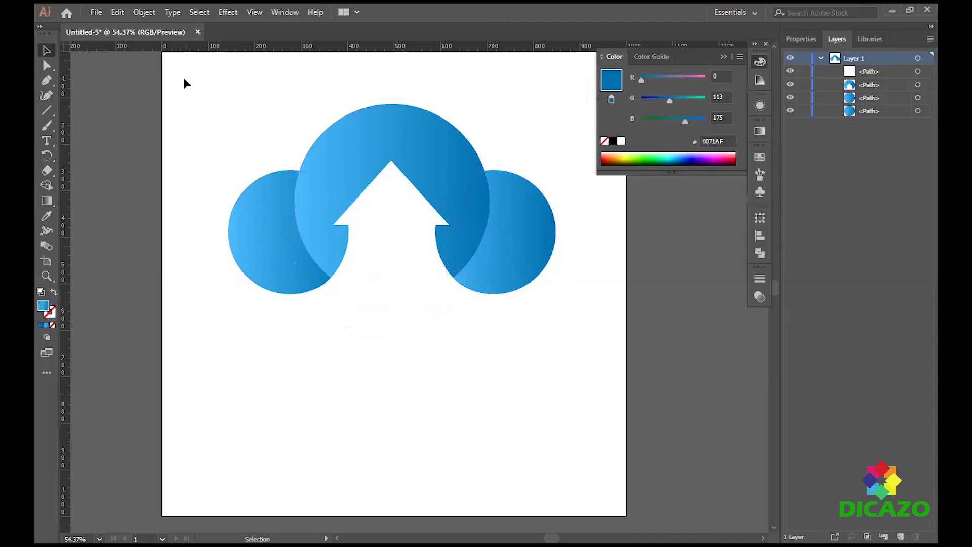
- Add placeholder text, enlarge it, and position it directly under the cloud
{"action": "left_click", "coordinate": [46, 141]}
{"action": "left_click", "coordinate": [268, 350]}
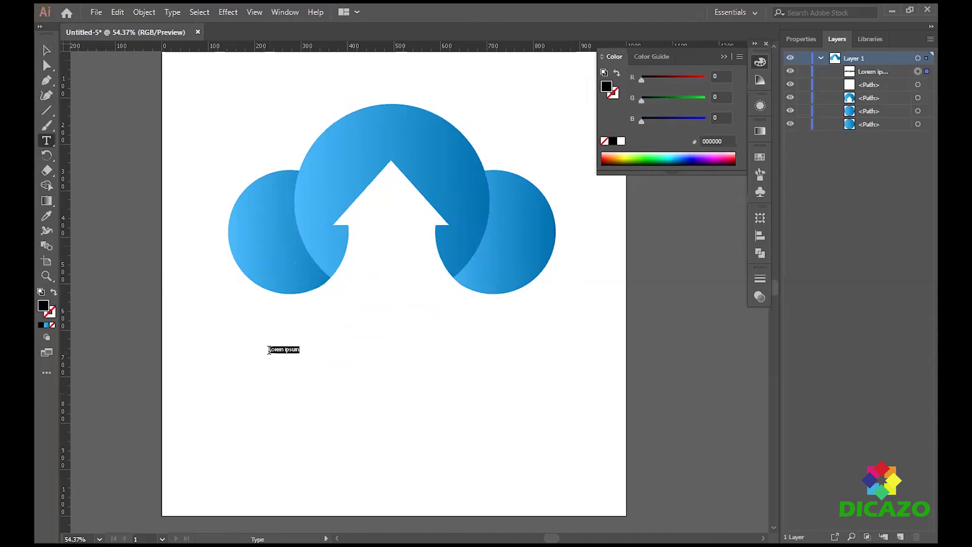
{"action": "left_click", "coordinate": [47, 51]}
{"action": "left_click_drag", "start_coordinate": [300, 354], "coordinate": [471, 398]}
{"action": "left_click_drag", "start_coordinate": [406, 388], "coordinate": [407, 334]}
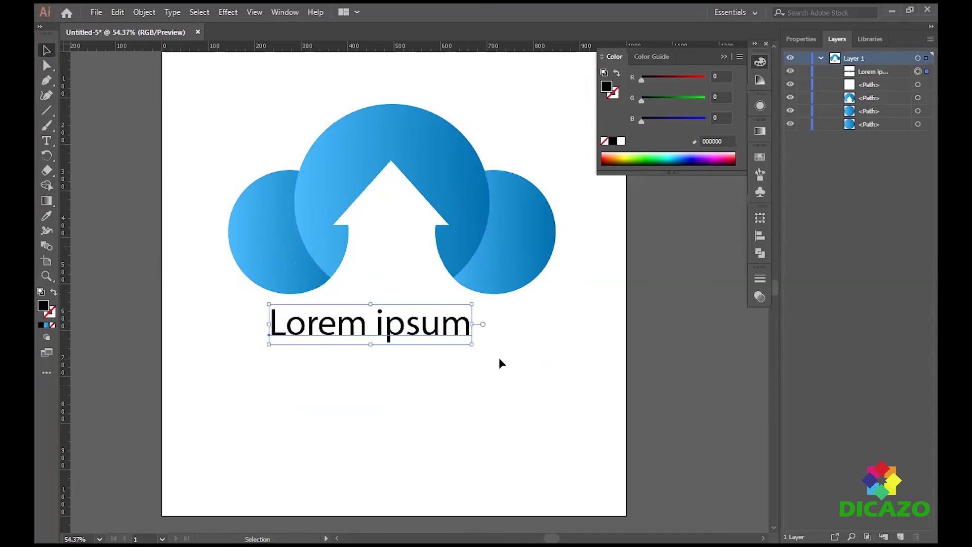
{"action": "key", "text": "shift+Right"}
{"action": "key", "text": "shift+Right"}
{"action": "key", "text": "shift+Right"}
{"action": "key", "text": "shift+Right"}
{"action": "key", "text": "t"}
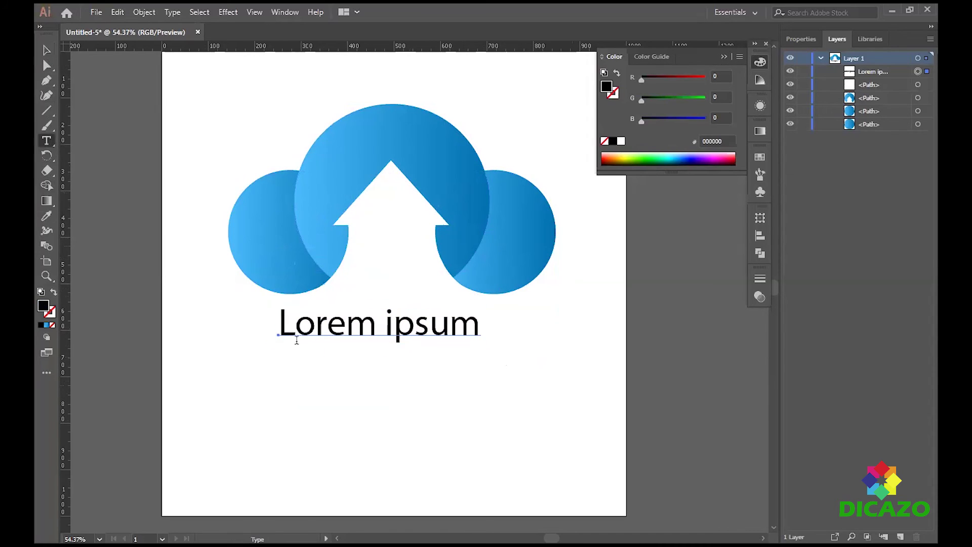
- Retype the text as 'Growth Sign', fill it blue 006AA5, and nudge it centred
{"action": "left_click_drag", "start_coordinate": [278, 324], "coordinate": [490, 326]}
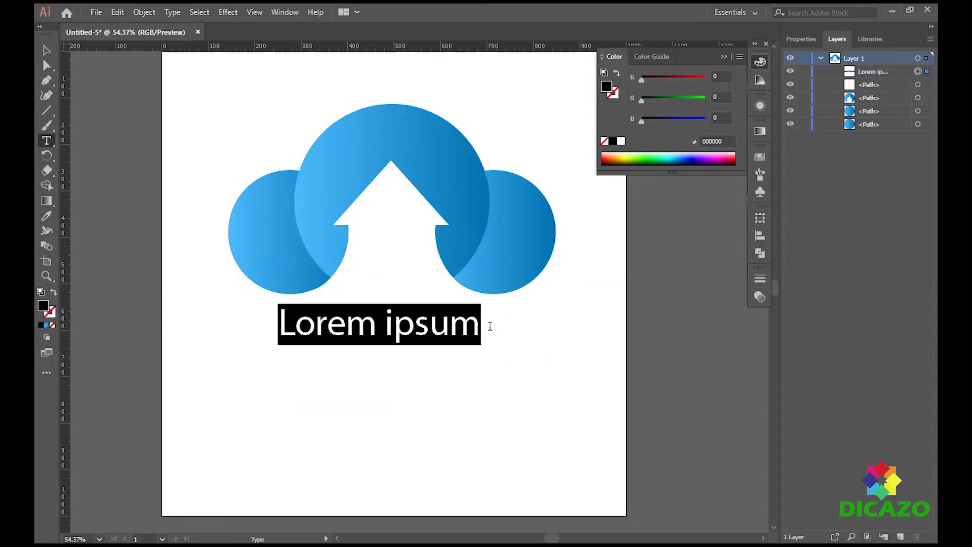
{"action": "type", "text": "Growth Sign"}
{"action": "left_click", "coordinate": [47, 50]}
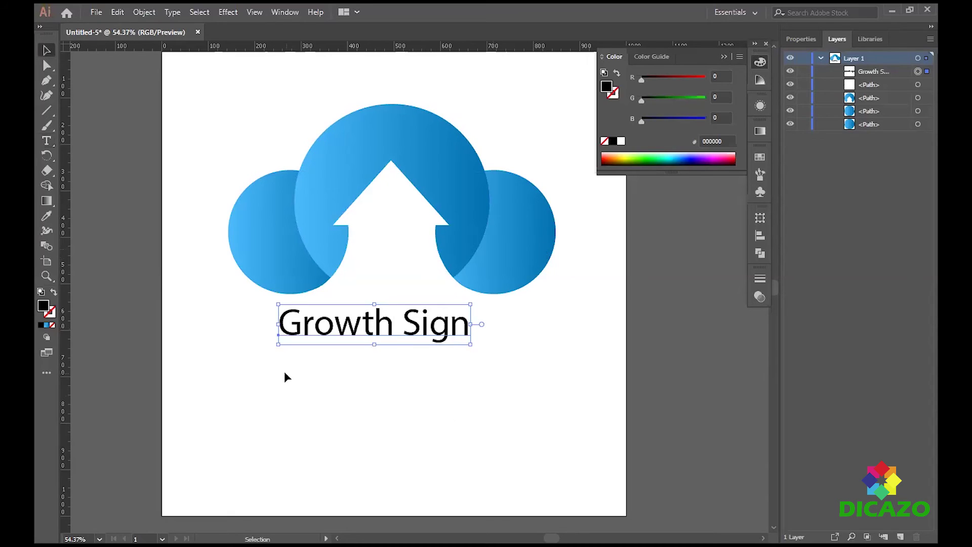
{"action": "double_click", "coordinate": [43, 307]}
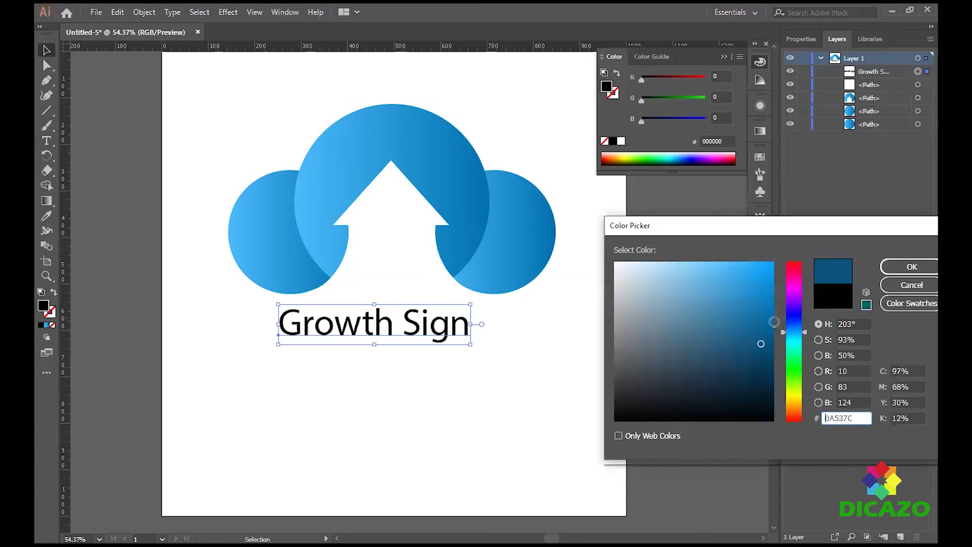
{"action": "left_click", "coordinate": [911, 267]}
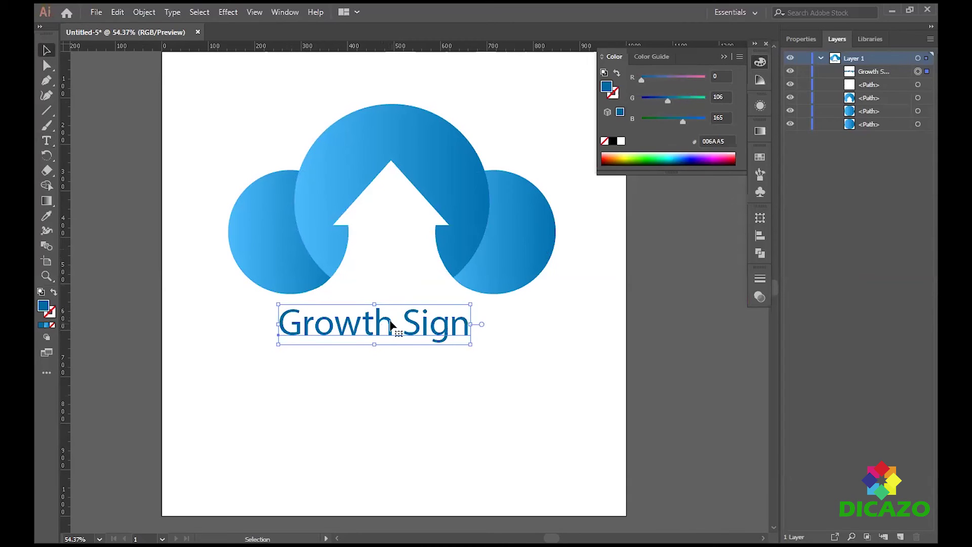
{"action": "key", "text": "Right"}
{"action": "key", "text": "Right"}
{"action": "key", "text": "Right"}
{"action": "key", "text": "Right"}
{"action": "key", "text": "Right"}
{"action": "key", "text": "Right"}
{"action": "key", "text": "Right"}
{"action": "key", "text": "Right"}
{"action": "key", "text": "Right"}
{"action": "key", "text": "Right"}
{"action": "key", "text": "Right"}
{"action": "key", "text": "Right"}
- Duplicate the title just below itself and retype the copy as 'slogan here'
{"action": "left_click_drag", "start_coordinate": [386, 328], "coordinate": [386, 362]}
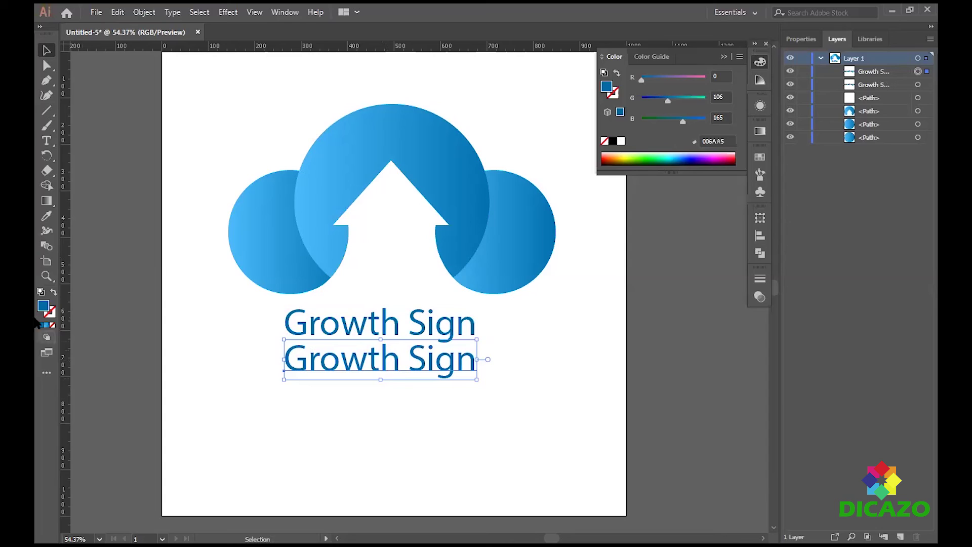
{"action": "left_click", "coordinate": [46, 141]}
{"action": "left_click_drag", "start_coordinate": [284, 358], "coordinate": [472, 361]}
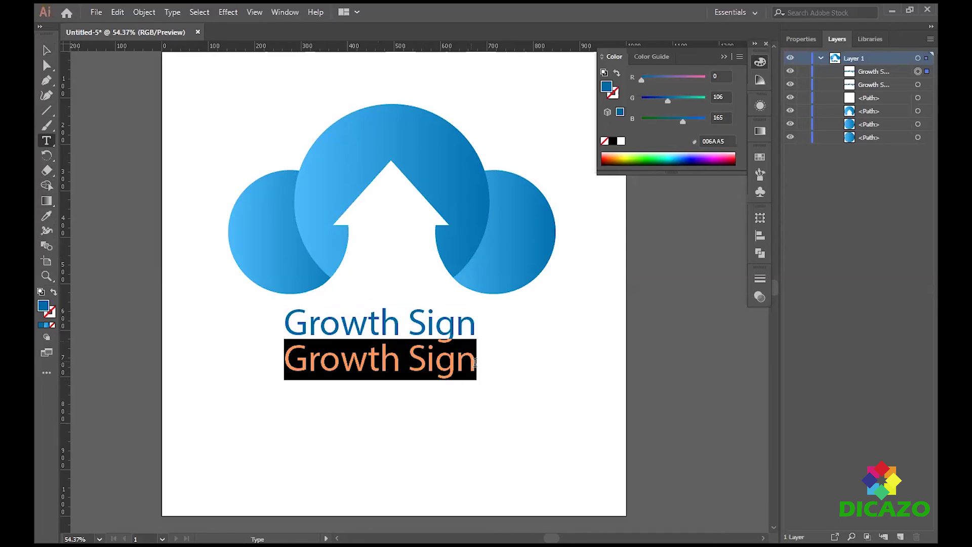
{"action": "type", "text": "slogan "}
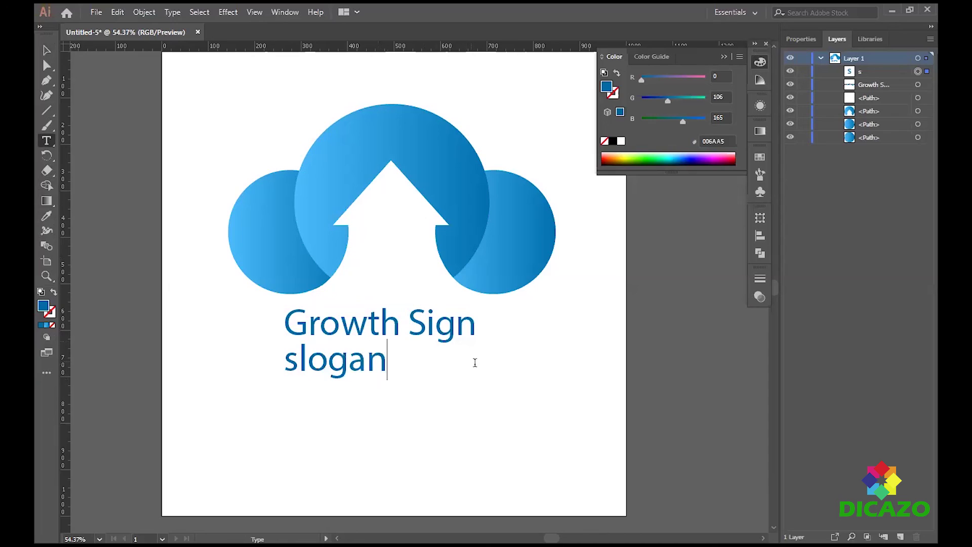
{"action": "type", "text": "here"}
{"action": "key", "text": "Escape"}
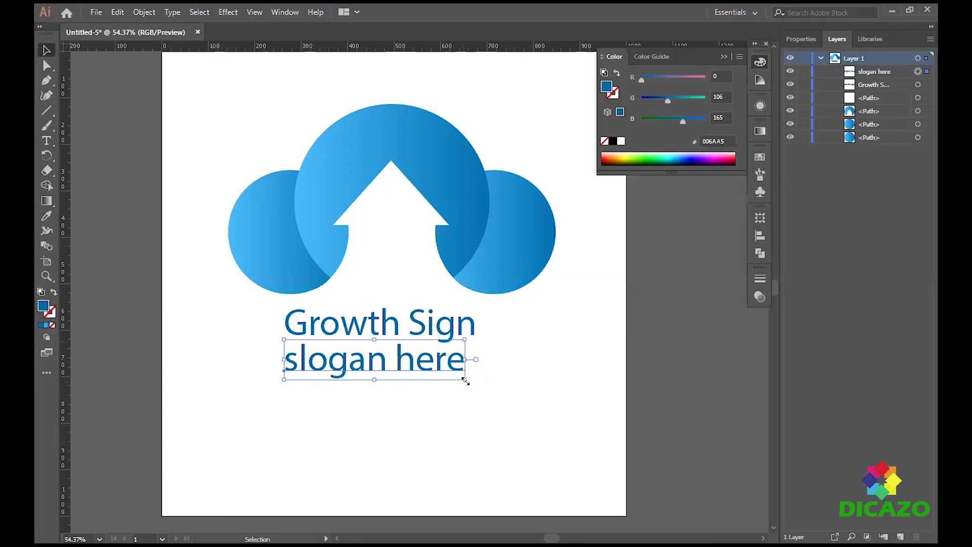
- Scale the 'slogan here' text down and fill it black 000000
{"action": "left_click_drag", "start_coordinate": [464, 380], "coordinate": [435, 373]}
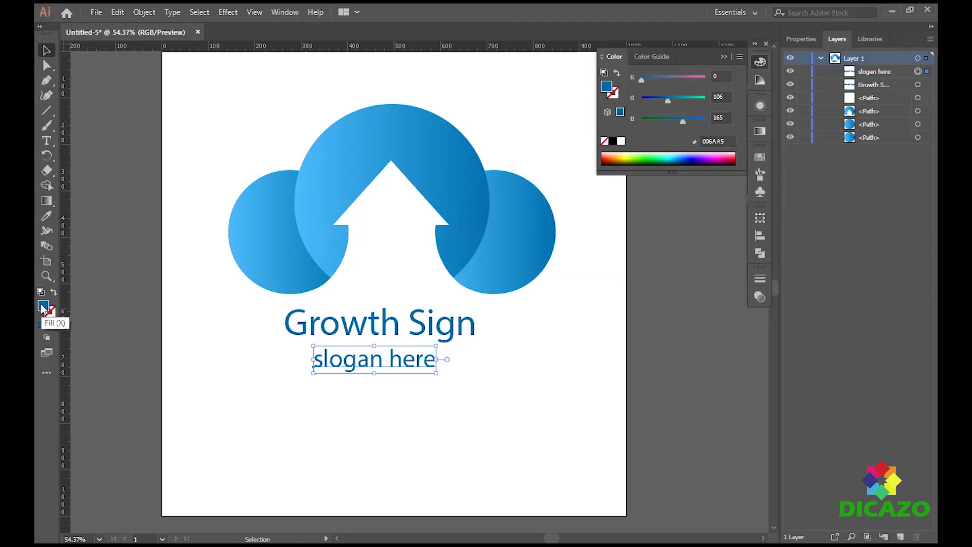
{"action": "double_click", "coordinate": [43, 307]}
{"action": "left_click_drag", "start_coordinate": [644, 365], "coordinate": [615, 420]}
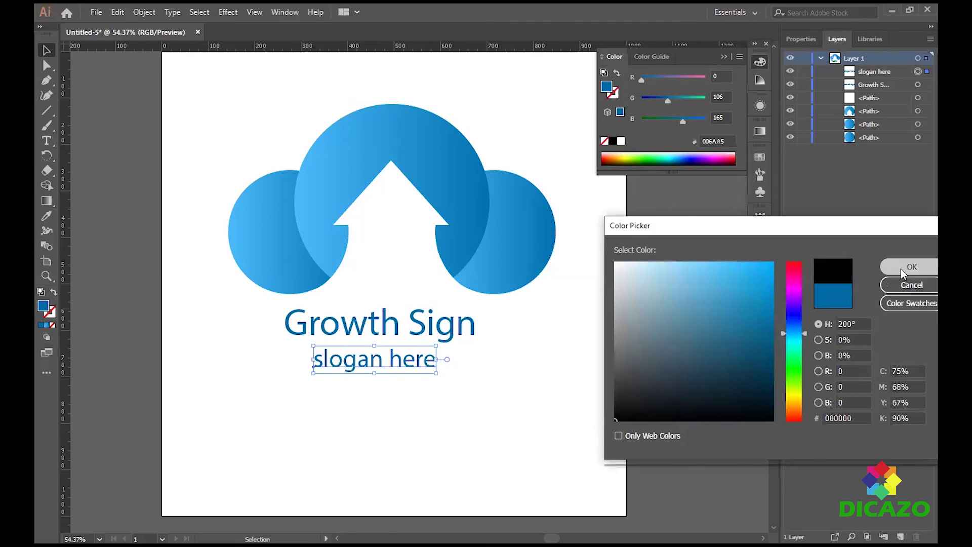
{"action": "left_click", "coordinate": [902, 269]}
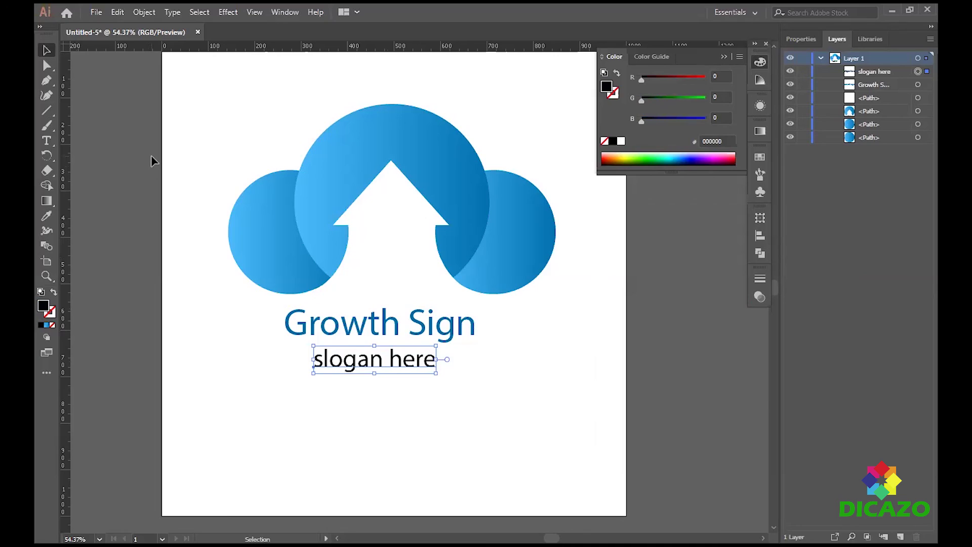